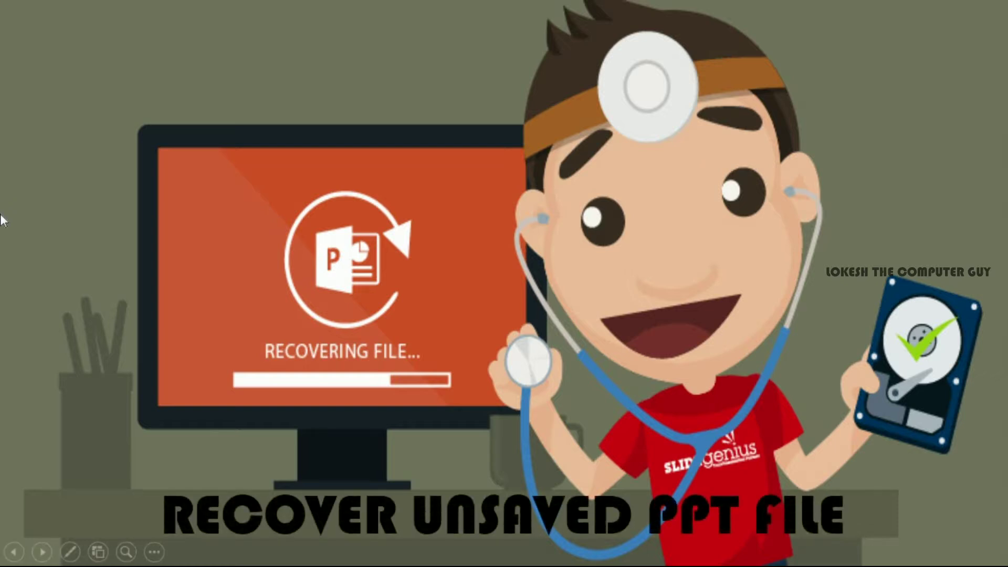
# Step: Launch PowerPoint 2013 with a blank presentation, maximized, and bring up the File backstage view
pyautogui.press('super')
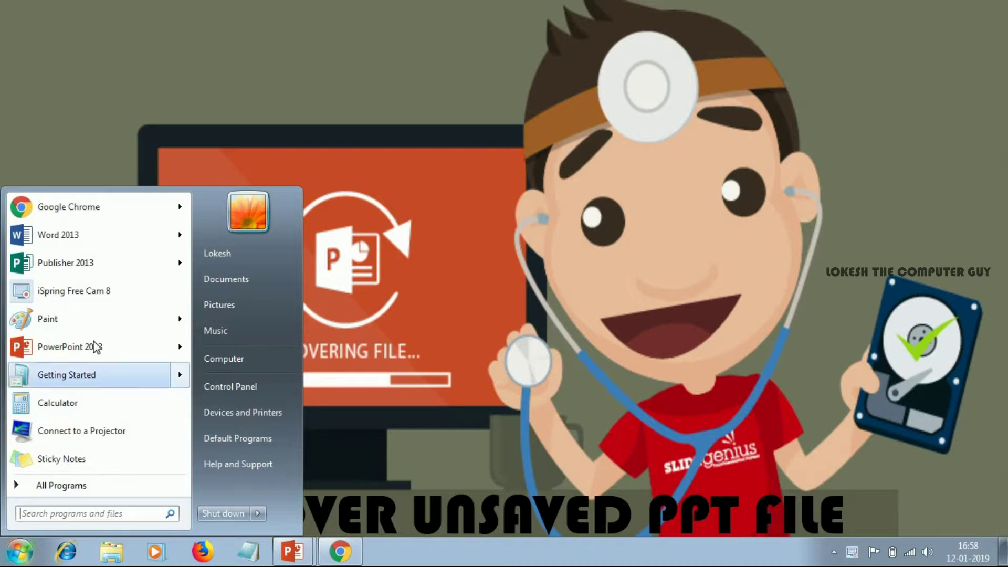
pyautogui.click(96, 347)
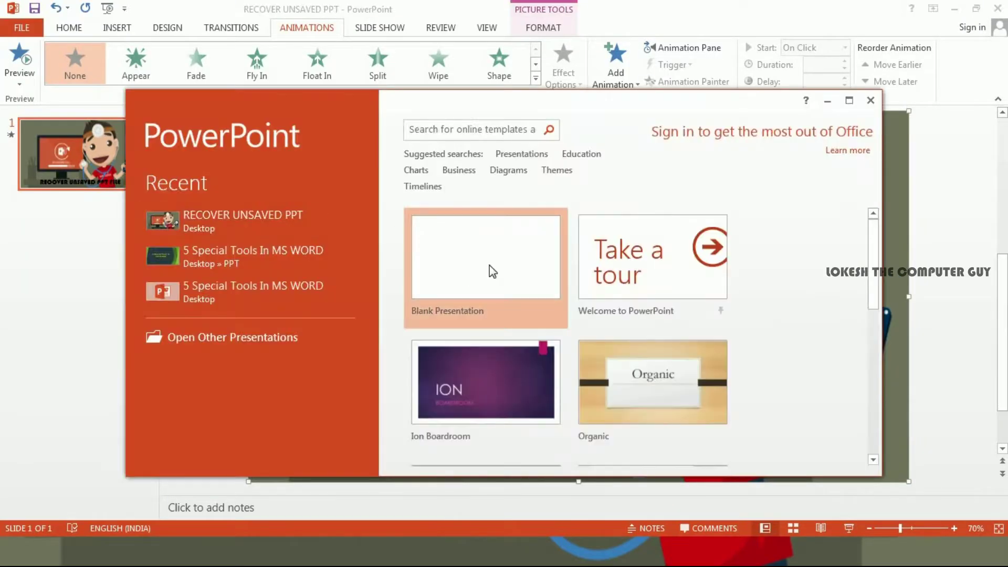
pyautogui.click(489, 270)
pyautogui.click(849, 100)
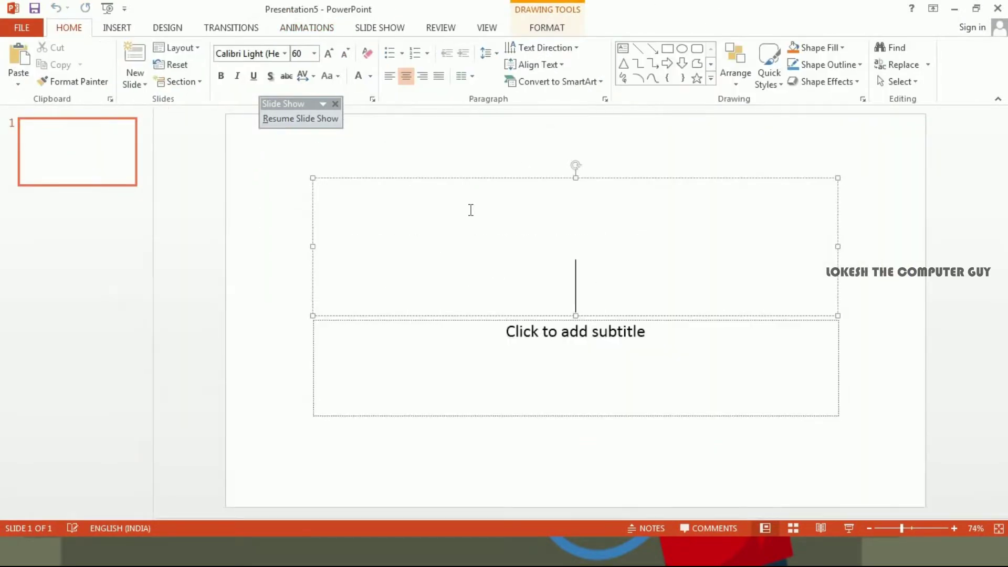
pyautogui.moveTo(313, 124); pyautogui.dragTo(943, 498)
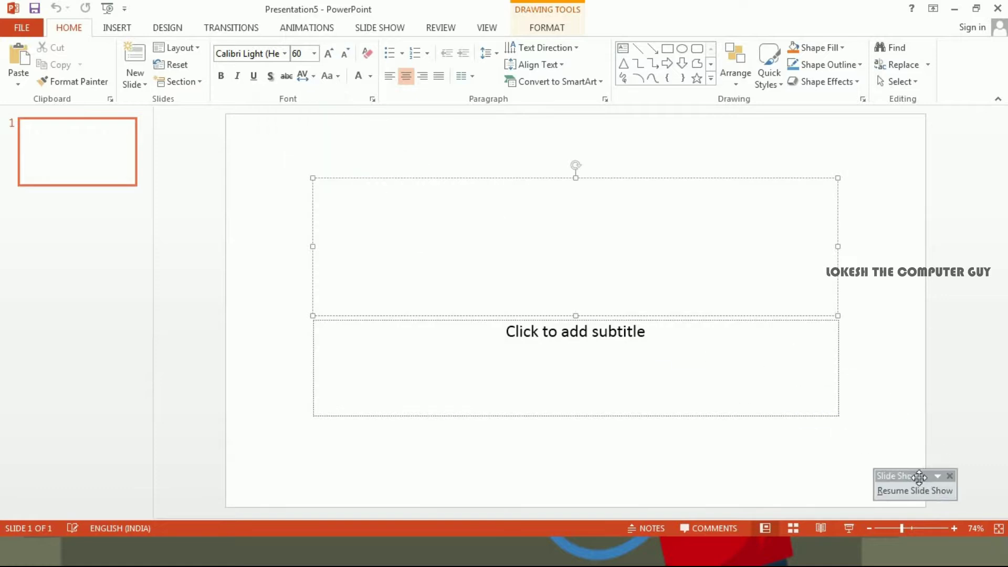
pyautogui.click(22, 28)
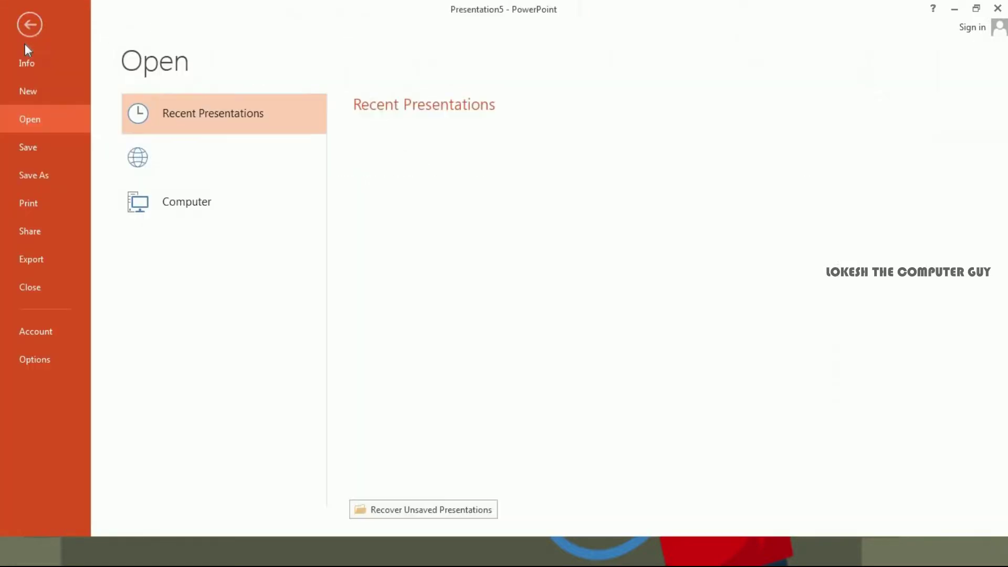
# Step: In Options > Save, change the AutoRecover interval from 10 to 1 minute
pyautogui.click(22, 362)
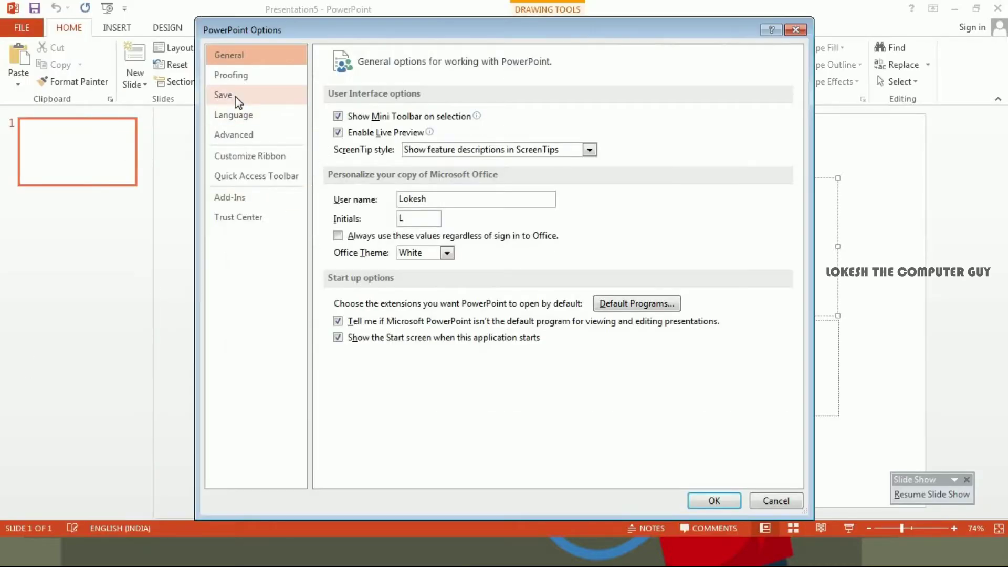
pyautogui.click(231, 95)
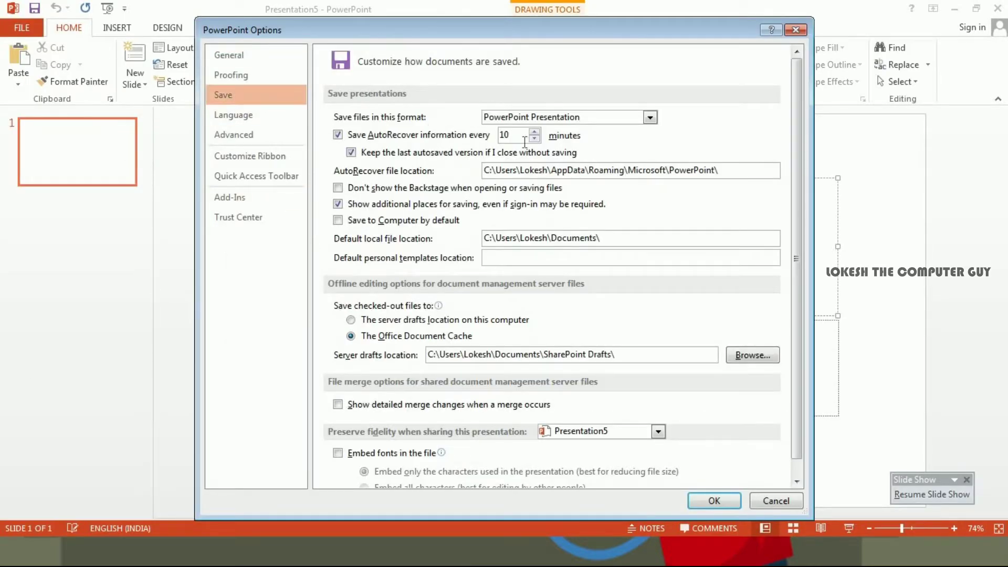
pyautogui.doubleClick(507, 136)
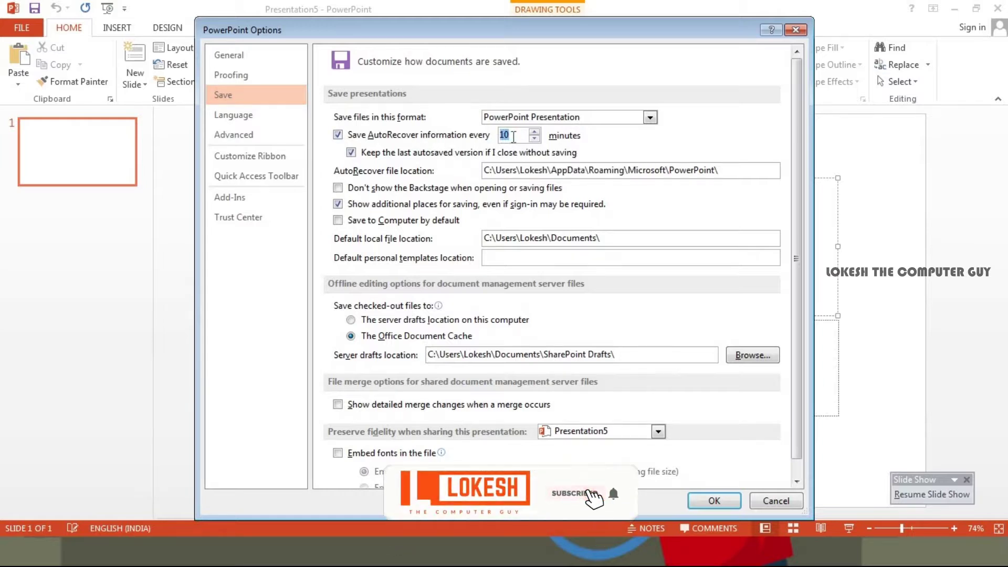
pyautogui.moveTo(511, 135)
pyautogui.write('1')
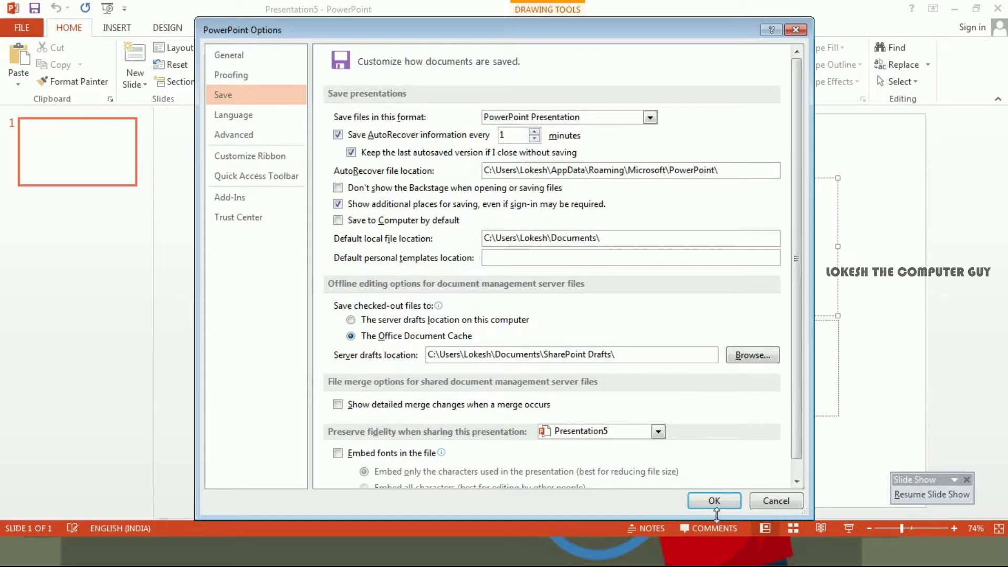
pyautogui.click(714, 501)
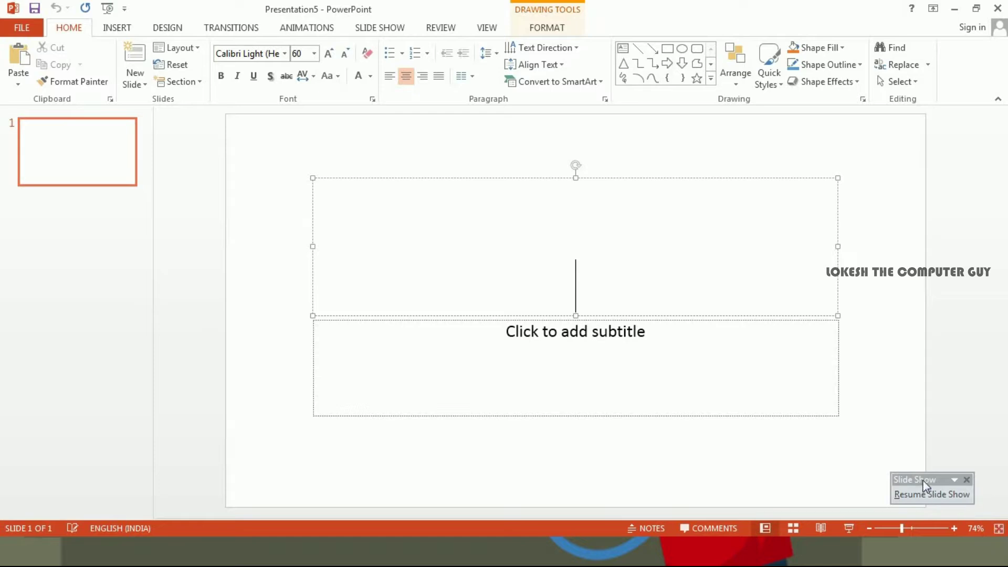
# Step: Close the floating Slide Show panel
pyautogui.moveTo(924, 480); pyautogui.dragTo(939, 497)
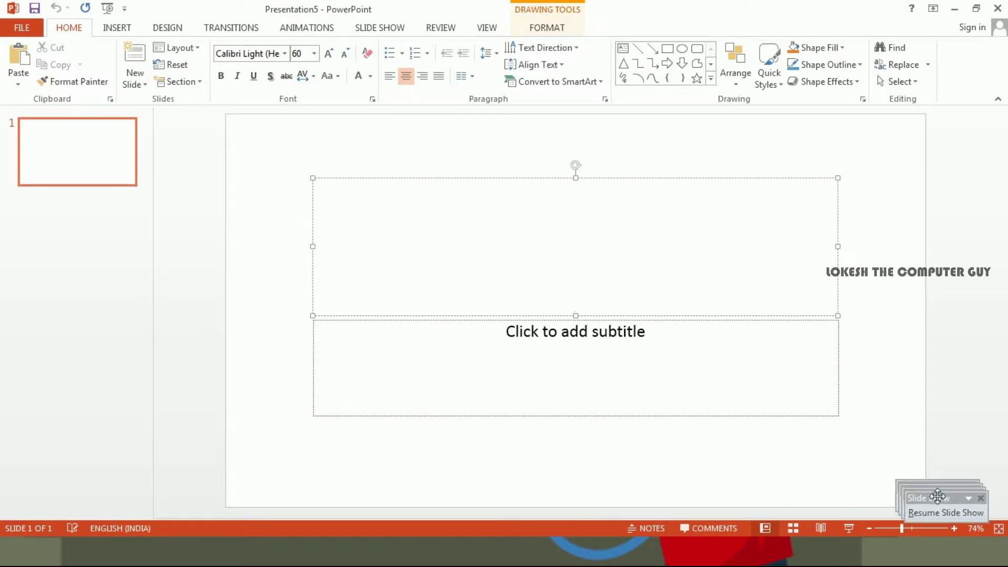
pyautogui.click(979, 498)
# Step: Apply the green Facet theme and title the slide 'MS POWERPOINT'
pyautogui.click(167, 29)
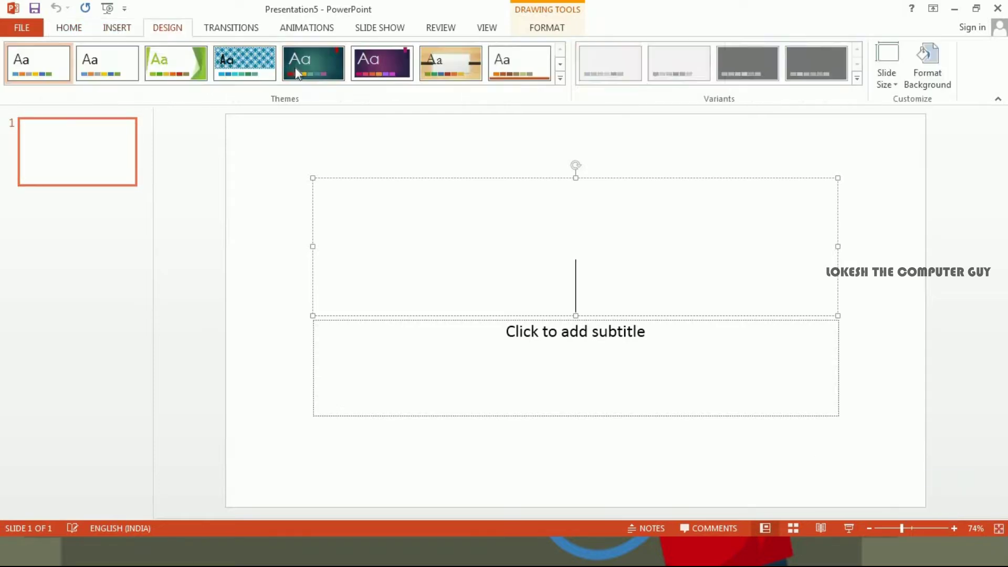
pyautogui.click(181, 63)
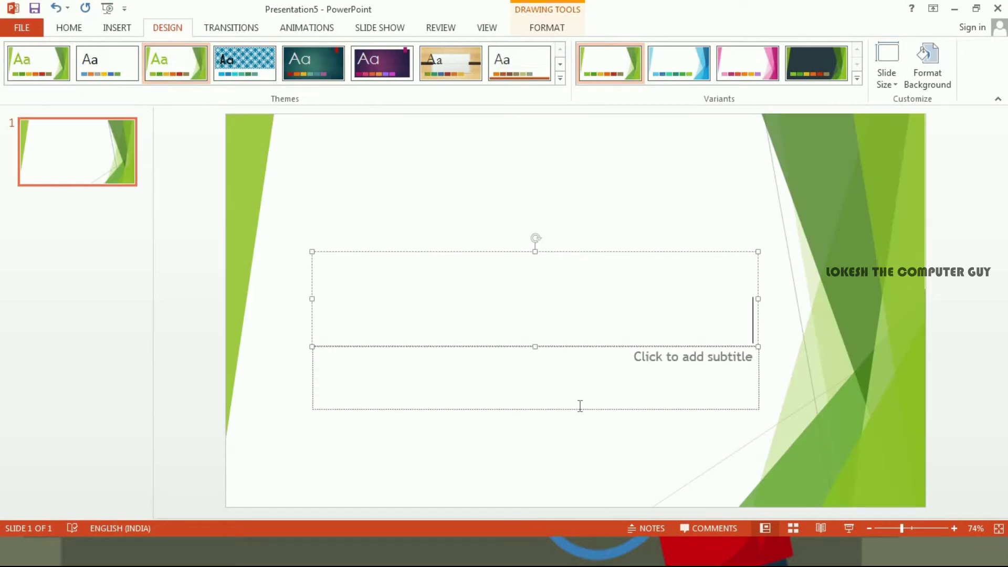
pyautogui.write('MS POWERPOINT')
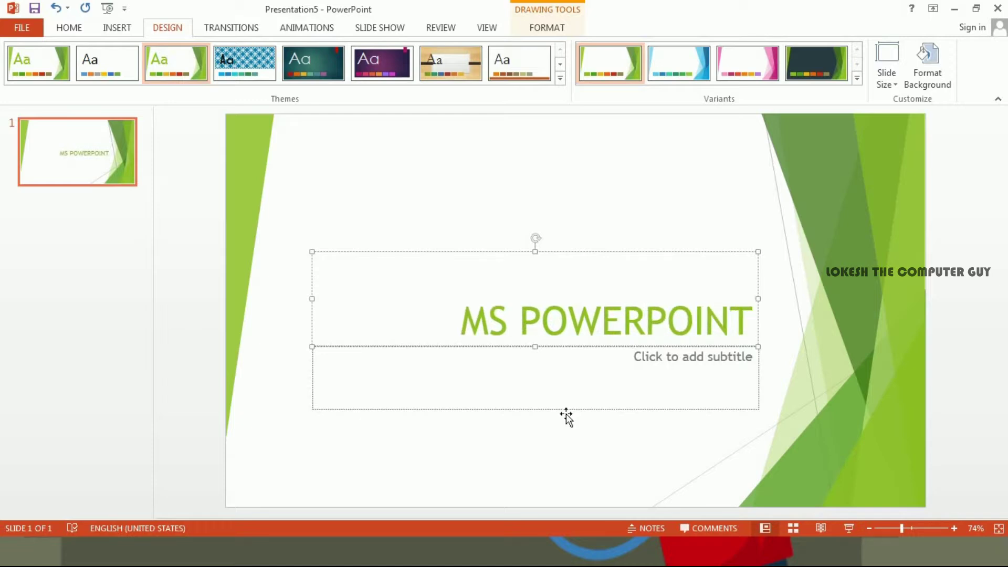
pyautogui.rightClick(61, 166)
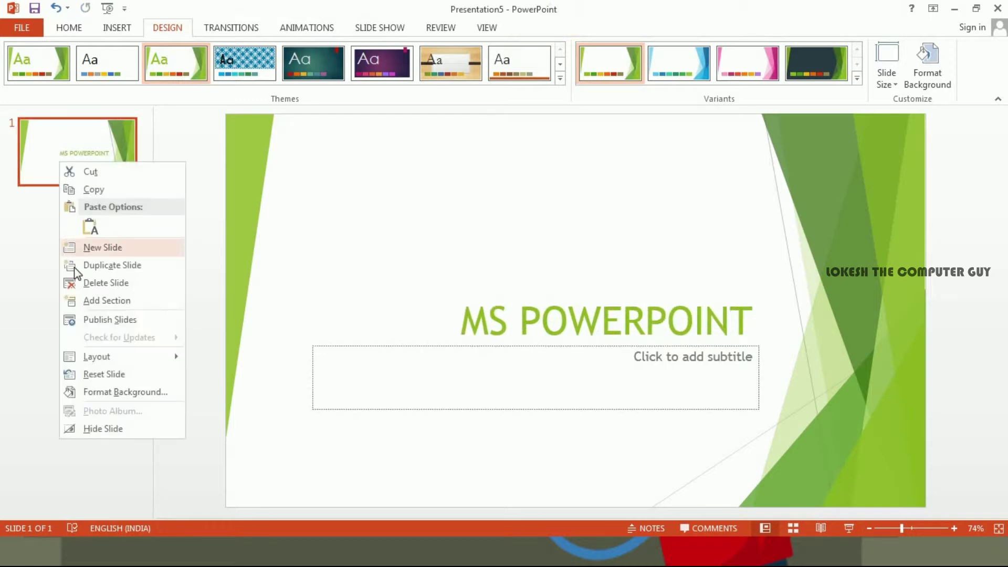
# Step: Duplicate slide 1 as slide 2, clearing its title text and deleting the subtitle placeholder
pyautogui.click(80, 264)
pyautogui.click(625, 253)
pyautogui.press('Delete')
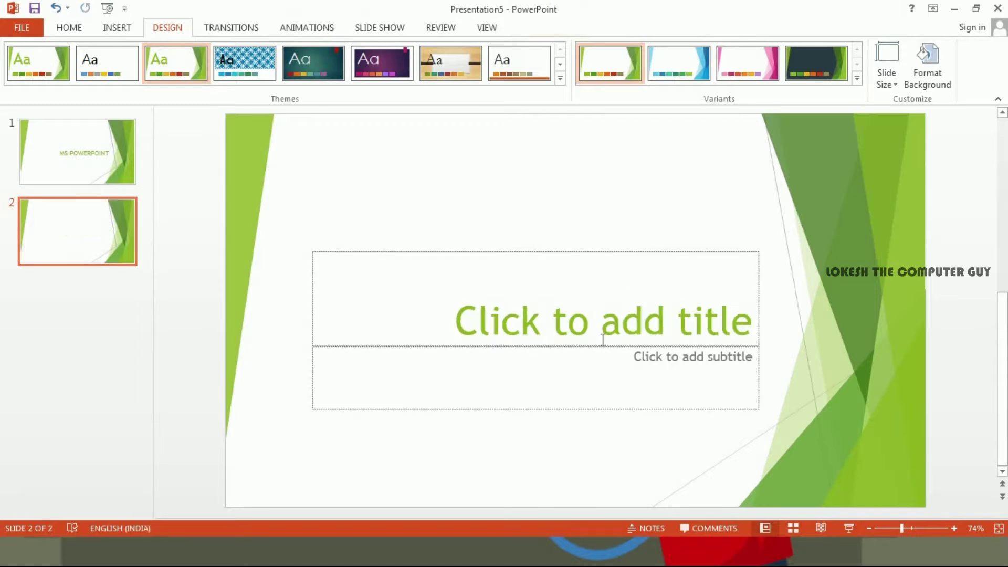
pyautogui.click(618, 362)
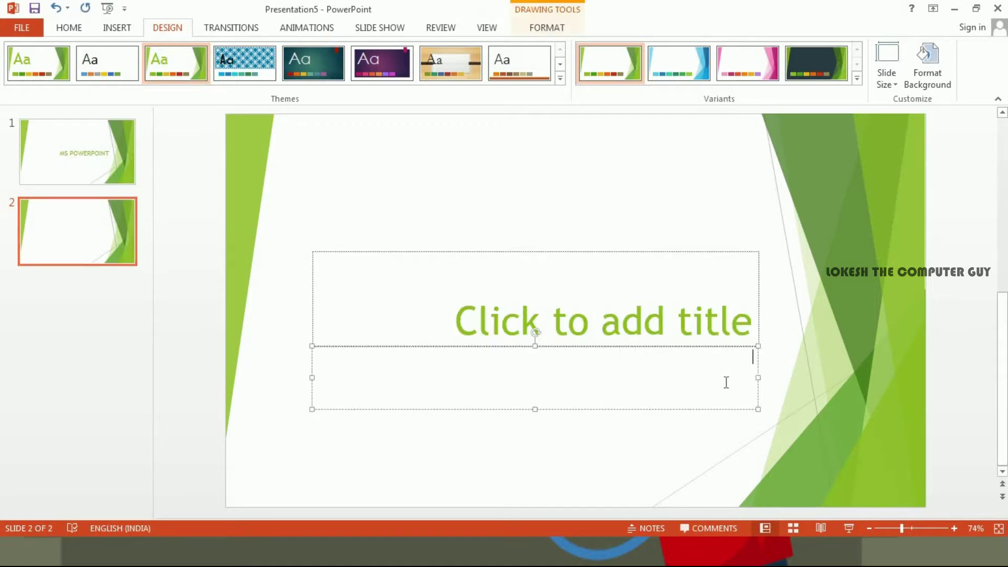
pyautogui.click(750, 410)
pyautogui.press('Delete')
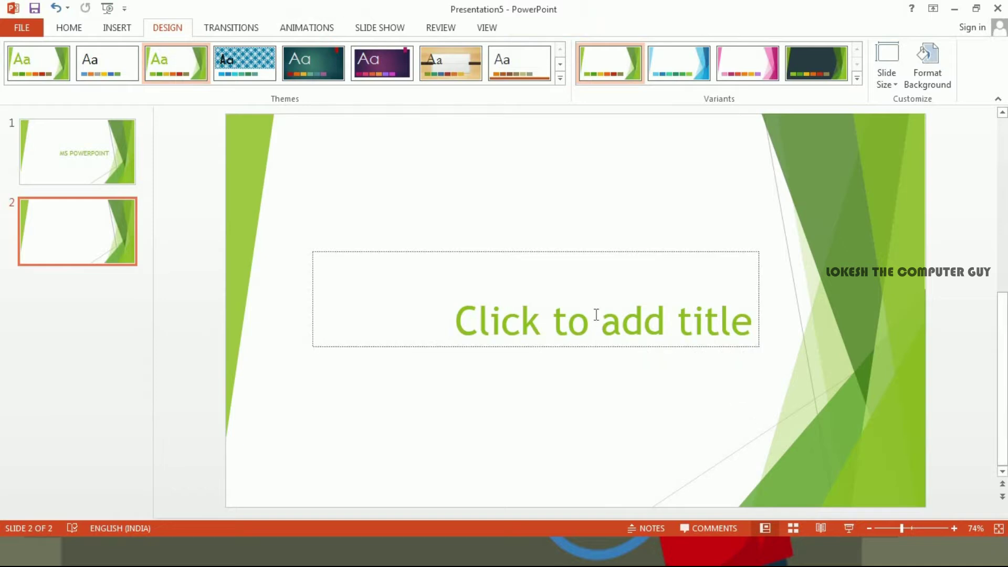
pyautogui.click(593, 279)
pyautogui.moveTo(547, 252); pyautogui.dragTo(552, 251)
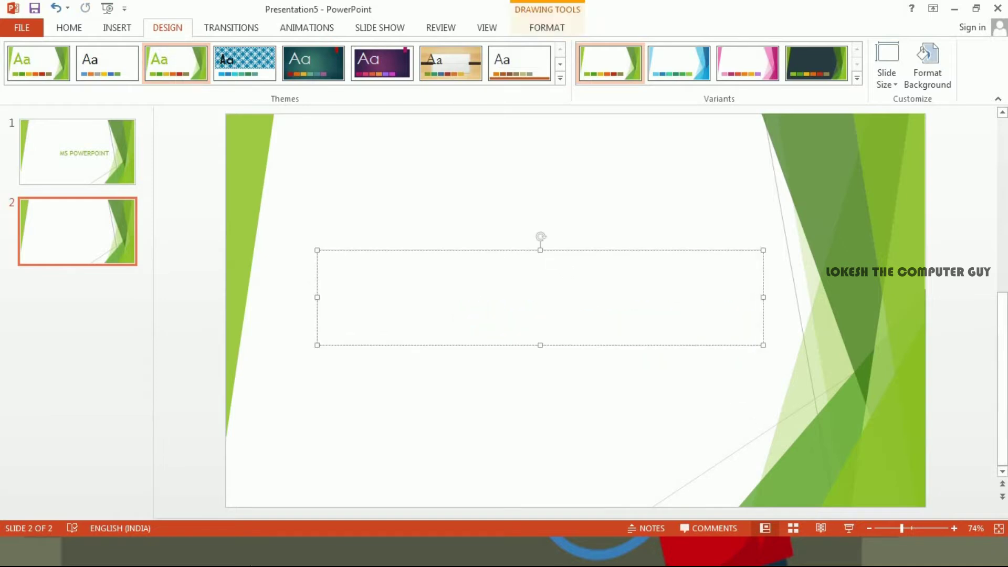
# Step: Copy the 'Creating A New And Opening An Existing Presentation' heading from the browser tutorial page
pyautogui.press('super')
pyautogui.click(340, 552)
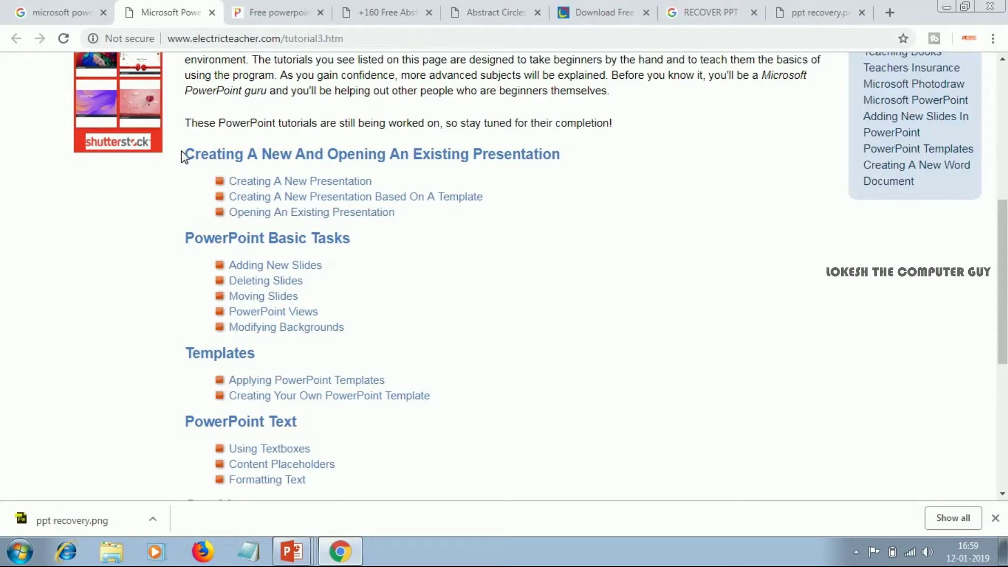
pyautogui.moveTo(185, 154); pyautogui.dragTo(559, 161)
pyautogui.hotkey('ctrl', 'c')
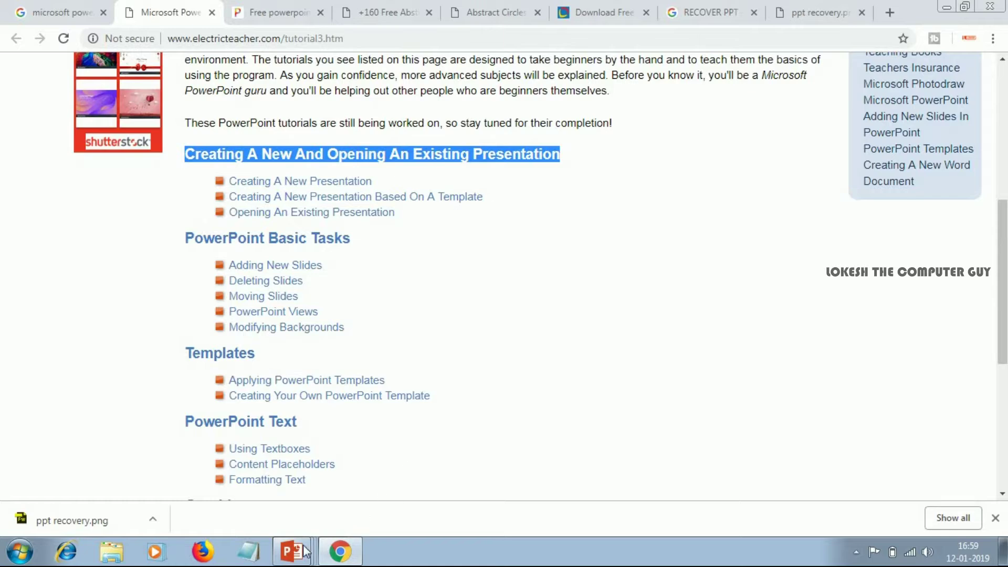
pyautogui.click(237, 518)
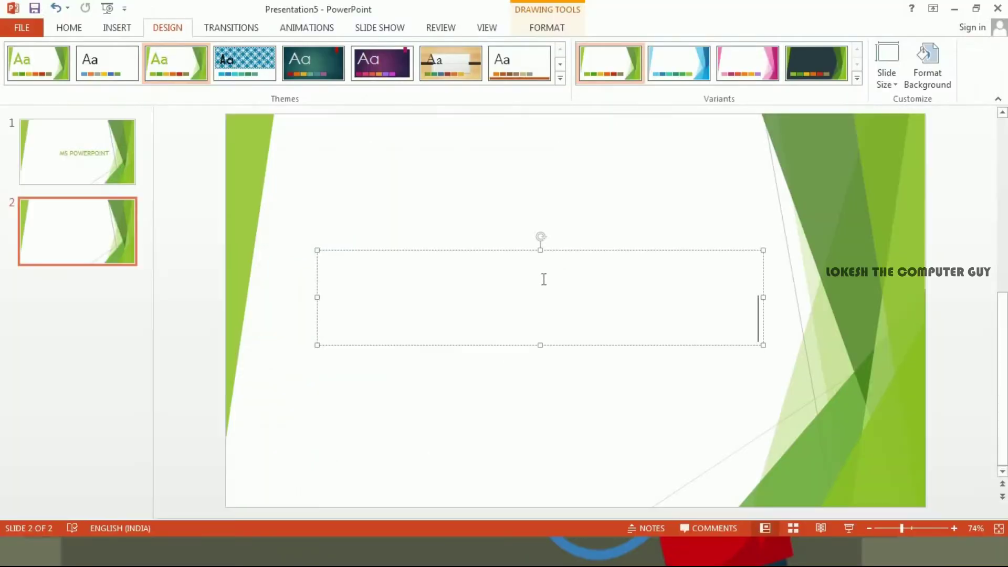
# Step: Paste the copied heading as slide 2's title, centred and moved toward the slide middle
pyautogui.hotkey('ctrl', 'v')
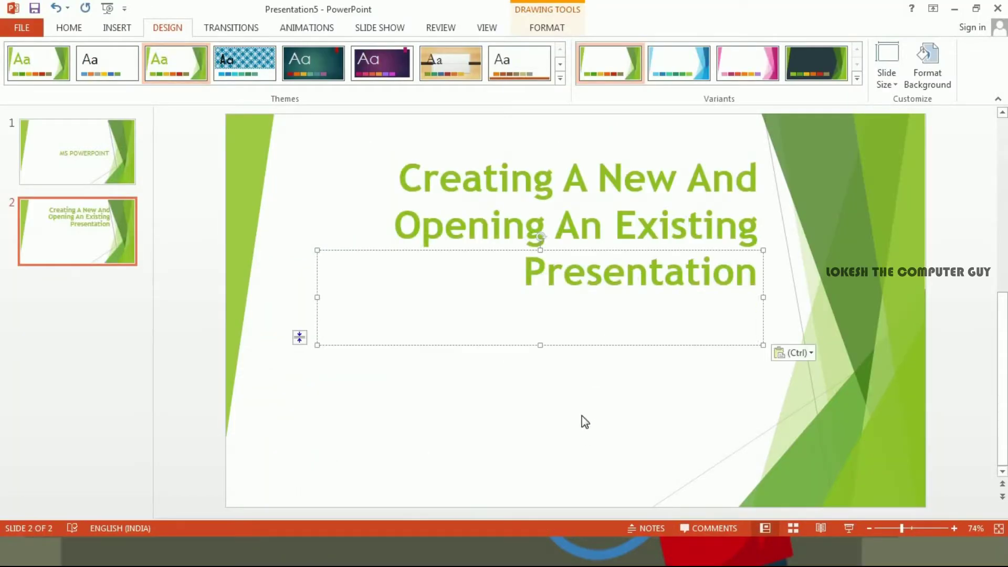
pyautogui.click(583, 434)
pyautogui.click(492, 223)
pyautogui.moveTo(405, 172); pyautogui.dragTo(796, 288)
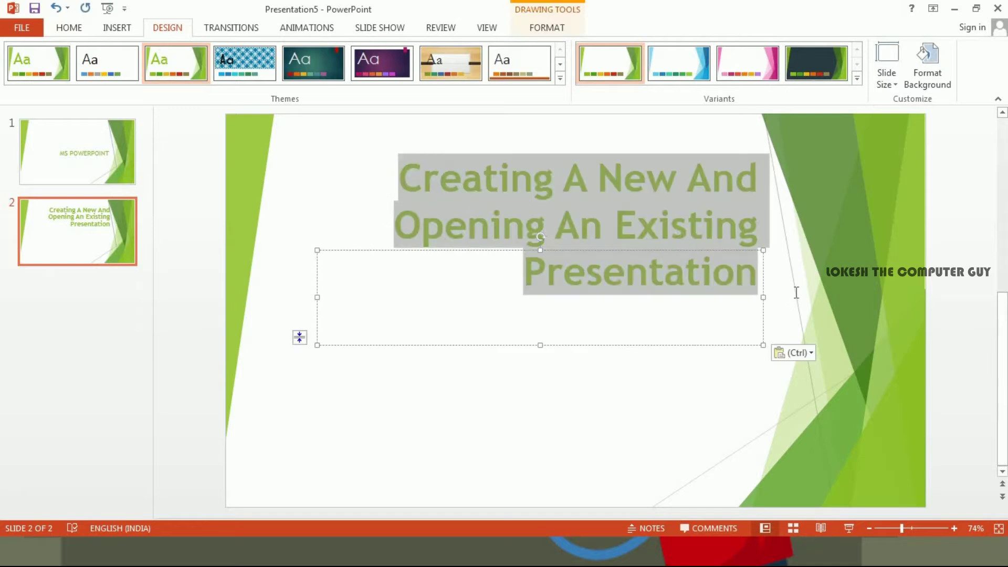
pyautogui.click(69, 28)
pyautogui.hotkey('ctrl', 'e')
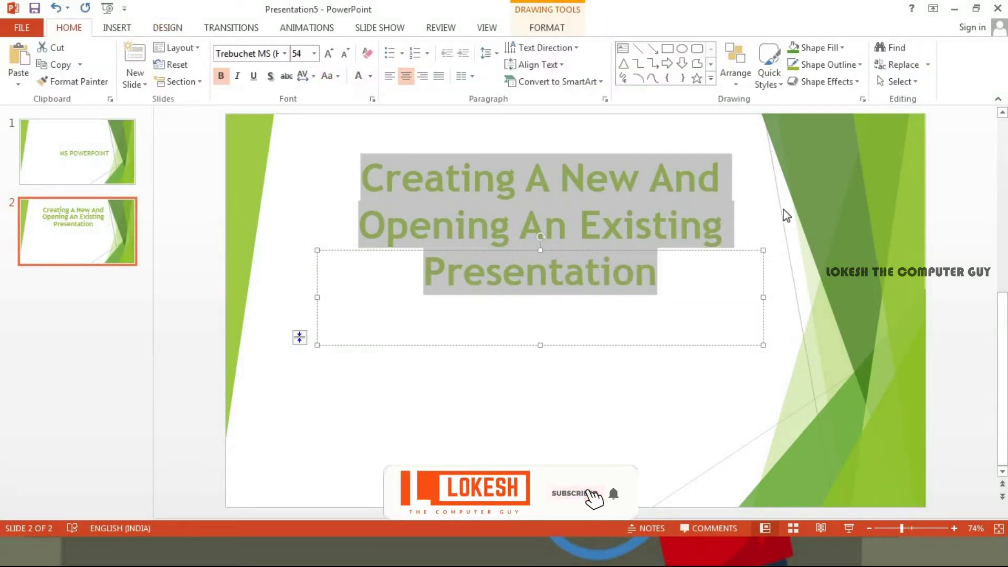
pyautogui.click(545, 225)
pyautogui.moveTo(543, 249); pyautogui.dragTo(542, 313)
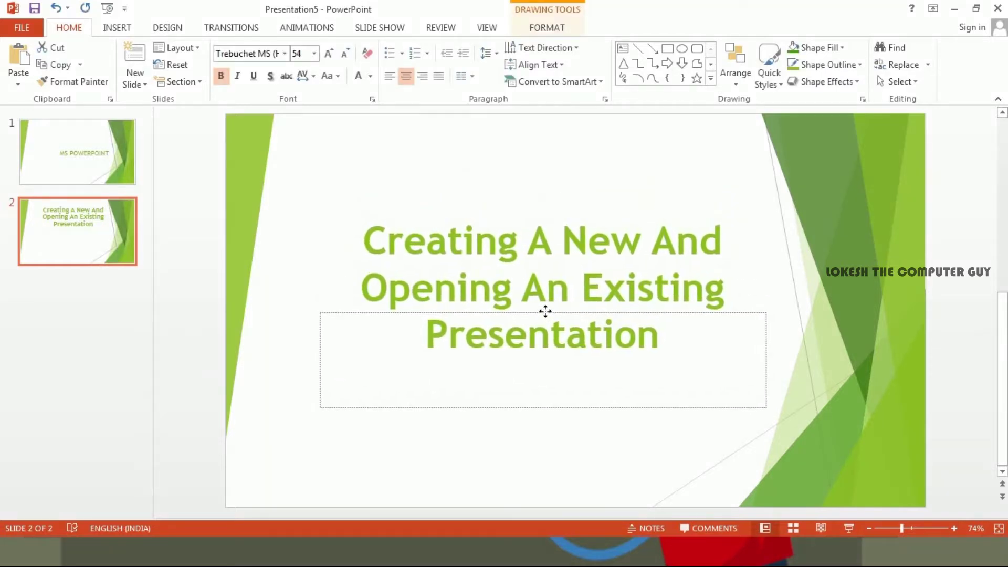
pyautogui.click(796, 244)
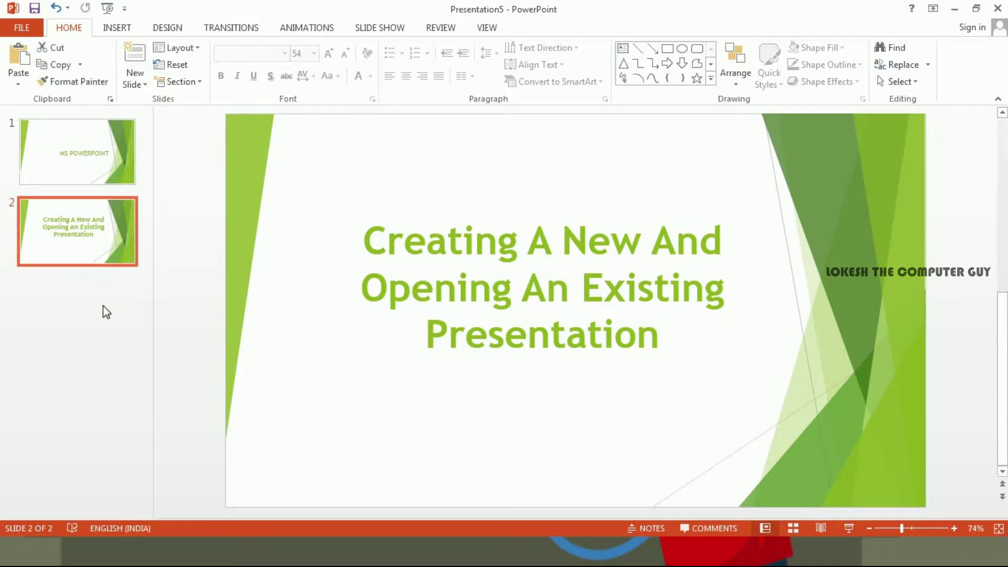
# Step: Duplicate slide 2 as slide 3 and delete its title text
pyautogui.rightClick(85, 246)
pyautogui.click(118, 351)
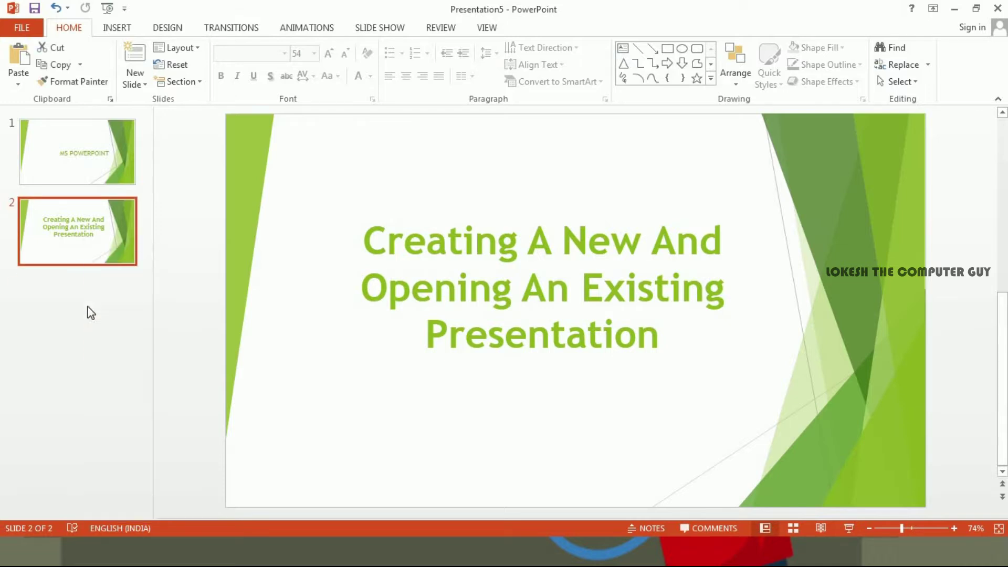
pyautogui.doubleClick(475, 288)
pyautogui.tripleClick(435, 253)
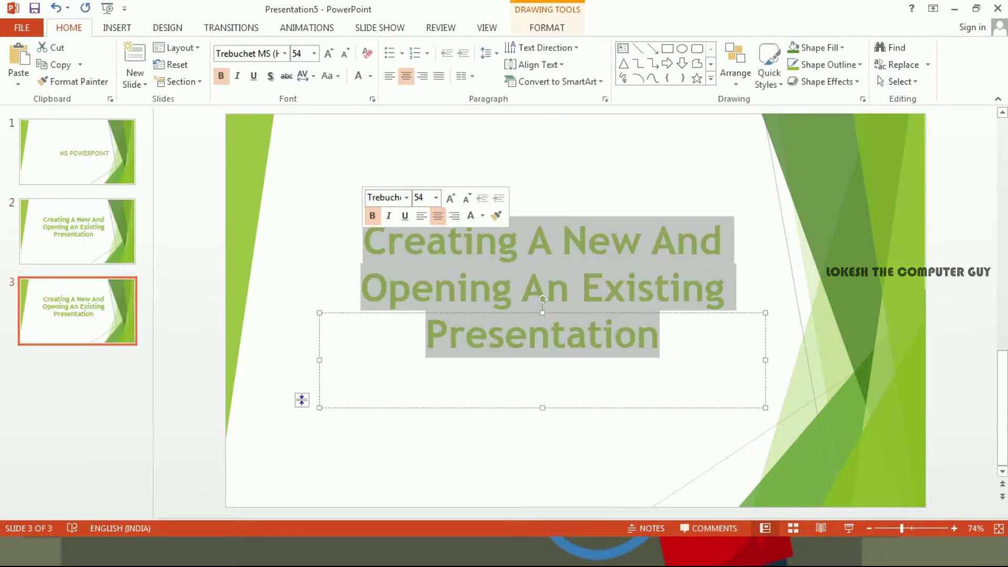
pyautogui.press('Delete')
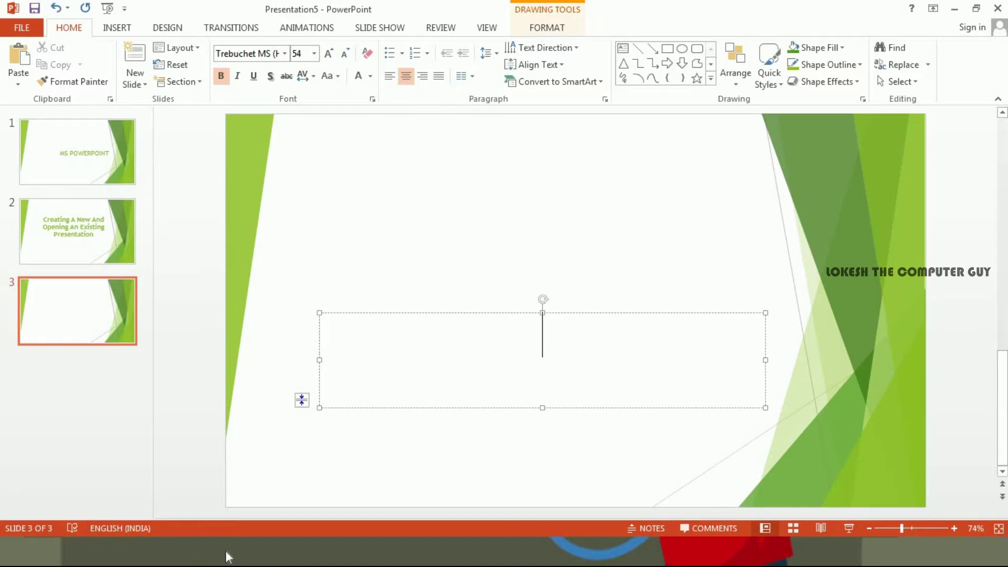
# Step: Copy the 'PowerPoint Basic Tasks' heading from the tutorial web page
pyautogui.click(18, 552)
pyautogui.click(322, 550)
pyautogui.click(226, 518)
pyautogui.press('super')
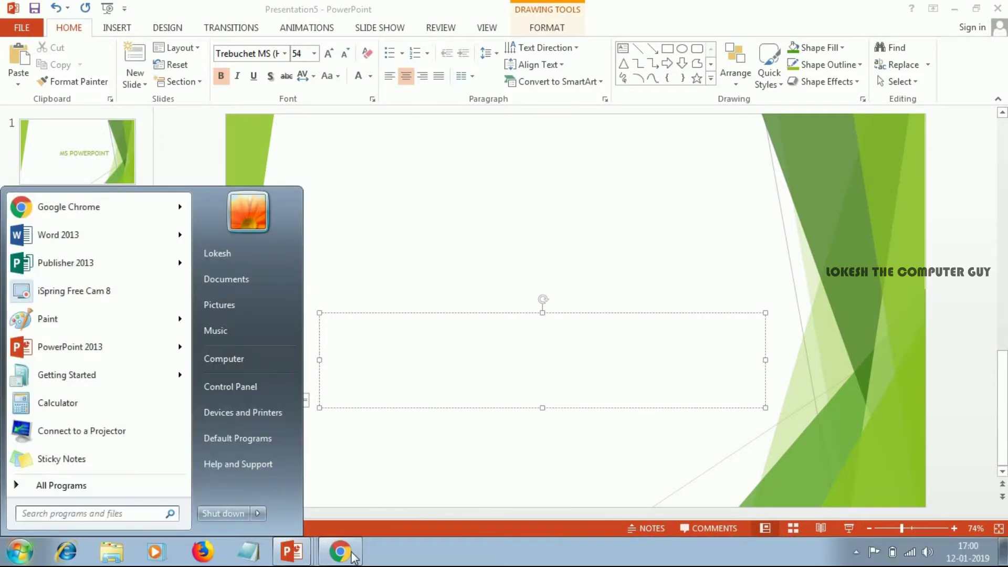
pyautogui.click(340, 551)
pyautogui.moveTo(350, 240); pyautogui.dragTo(187, 245)
pyautogui.hotkey('ctrl', 'c')
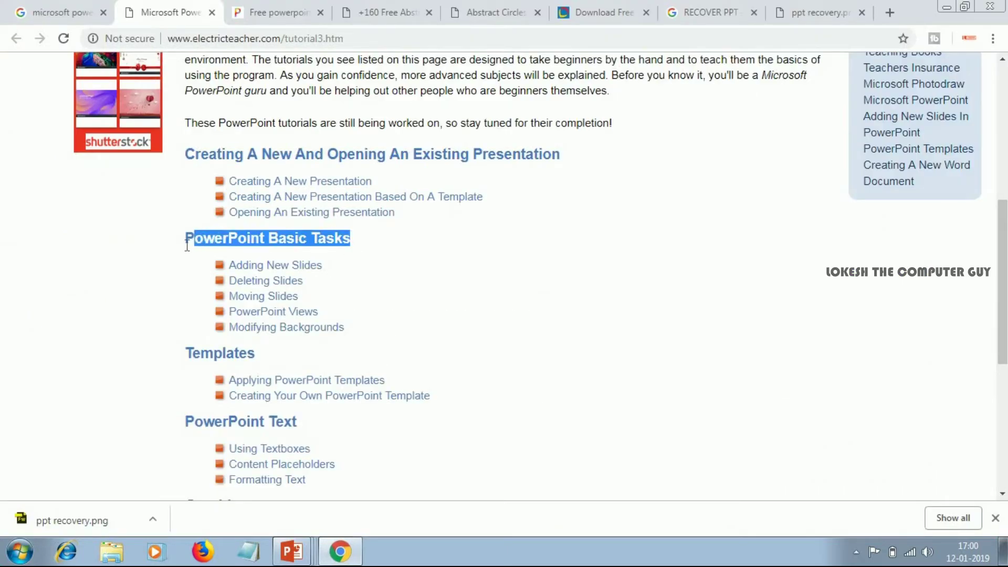
pyautogui.click(292, 552)
pyautogui.click(280, 508)
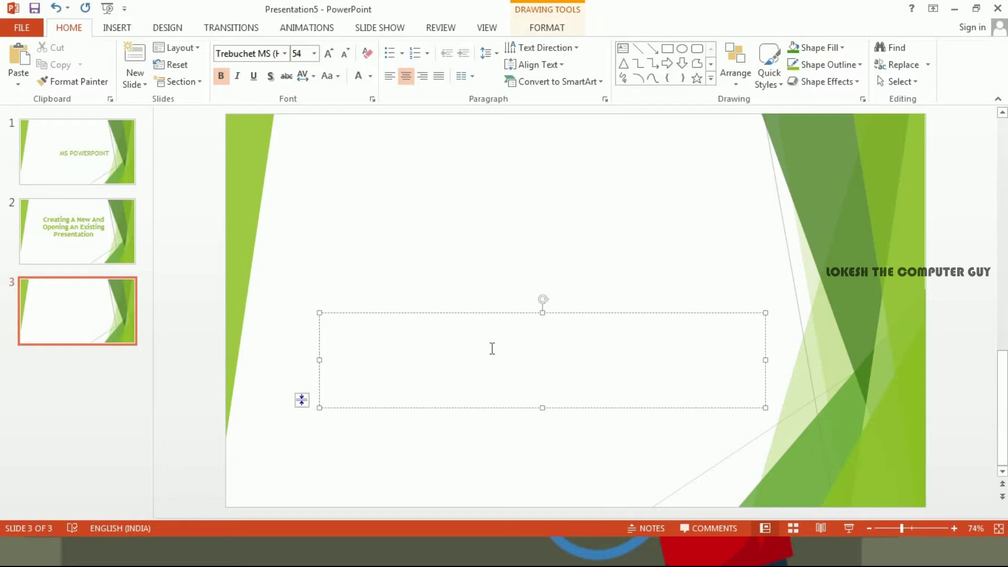
# Step: Title slide 3 'PowerPoint Basic Tasks', then duplicate it as slide 4 and empty its title
pyautogui.hotkey('ctrl', 'v')
pyautogui.click(588, 247)
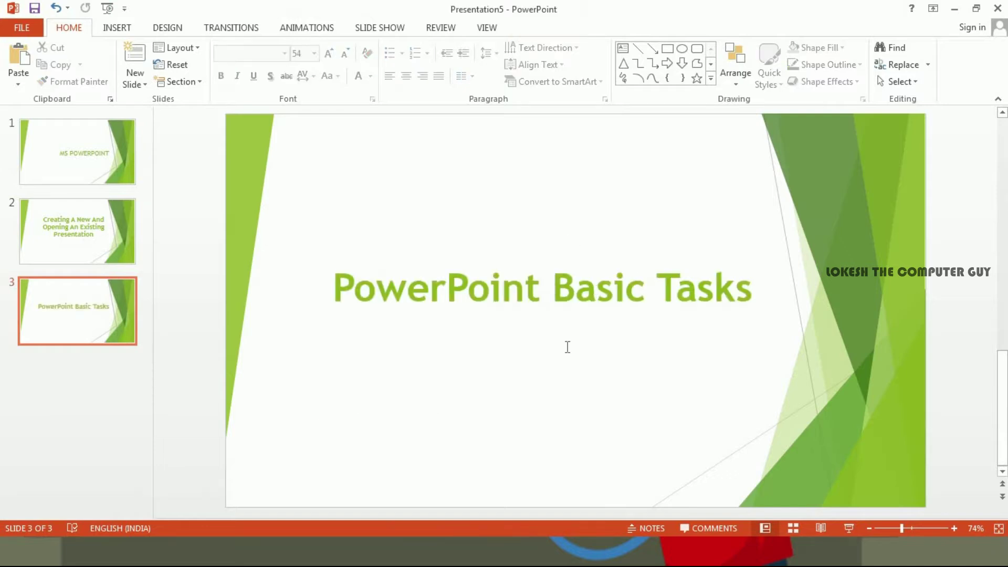
pyautogui.rightClick(125, 315)
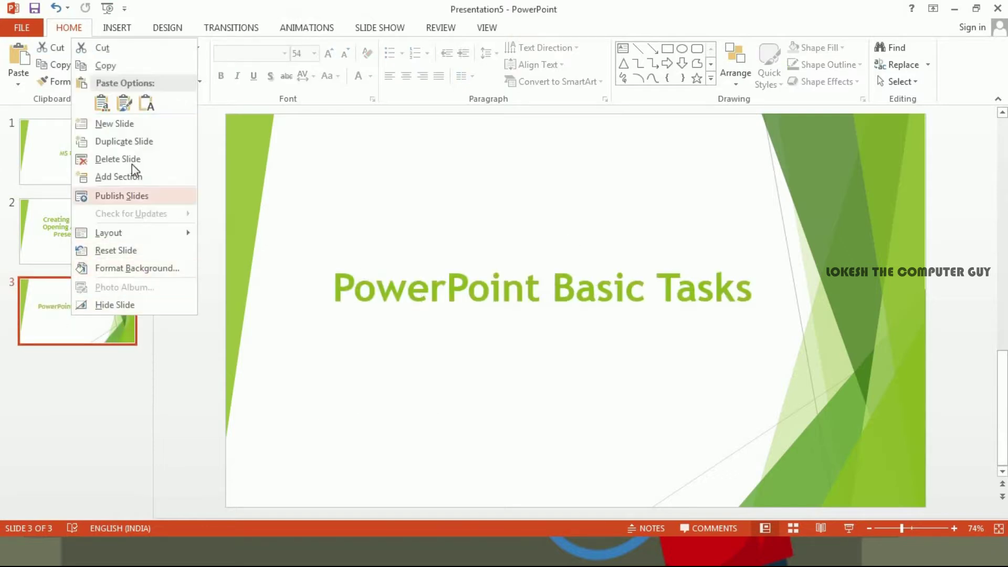
pyautogui.click(135, 147)
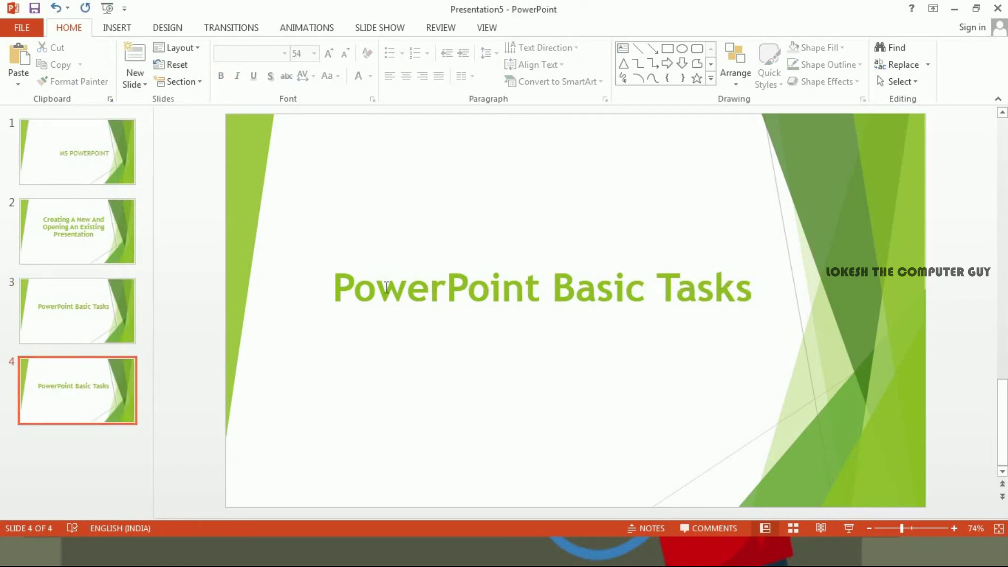
pyautogui.click(376, 287)
pyautogui.moveTo(340, 287); pyautogui.dragTo(752, 289)
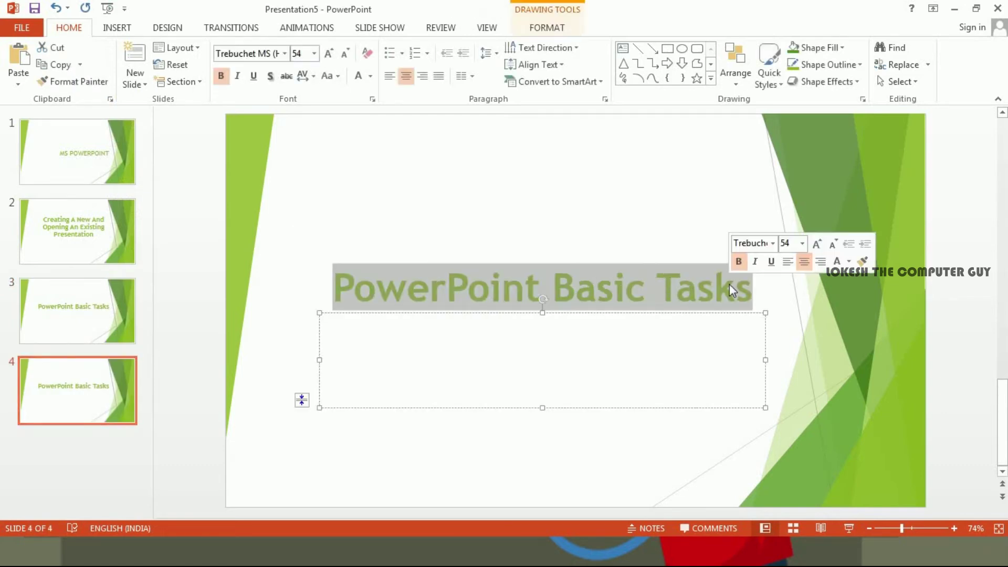
pyautogui.press('Delete')
# Step: Copy the 'Templates' heading from the tutorial web page
pyautogui.press('super')
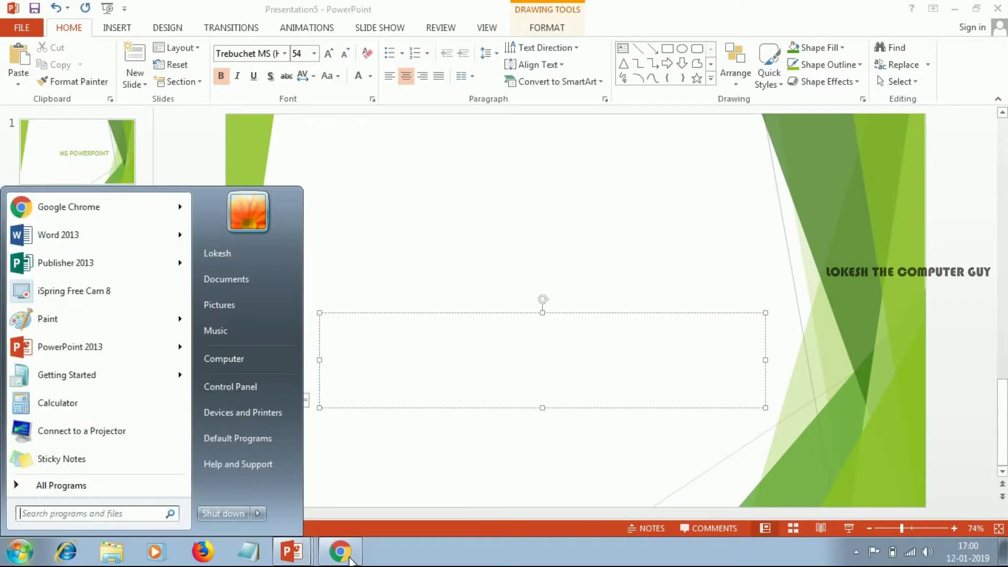
pyautogui.click(340, 551)
pyautogui.moveTo(259, 356); pyautogui.dragTo(187, 353)
pyautogui.hotkey('ctrl', 'c')
pyautogui.click(291, 551)
pyautogui.click(294, 508)
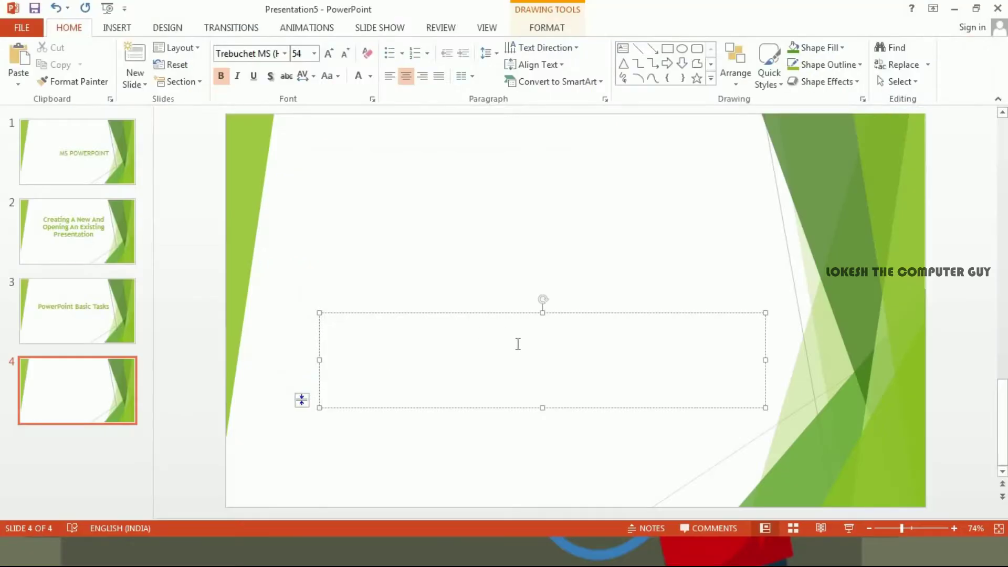
# Step: Paste 'Templates' as slide 4's title and move the title box lower
pyautogui.hotkey('ctrl', 'v')
pyautogui.click(597, 236)
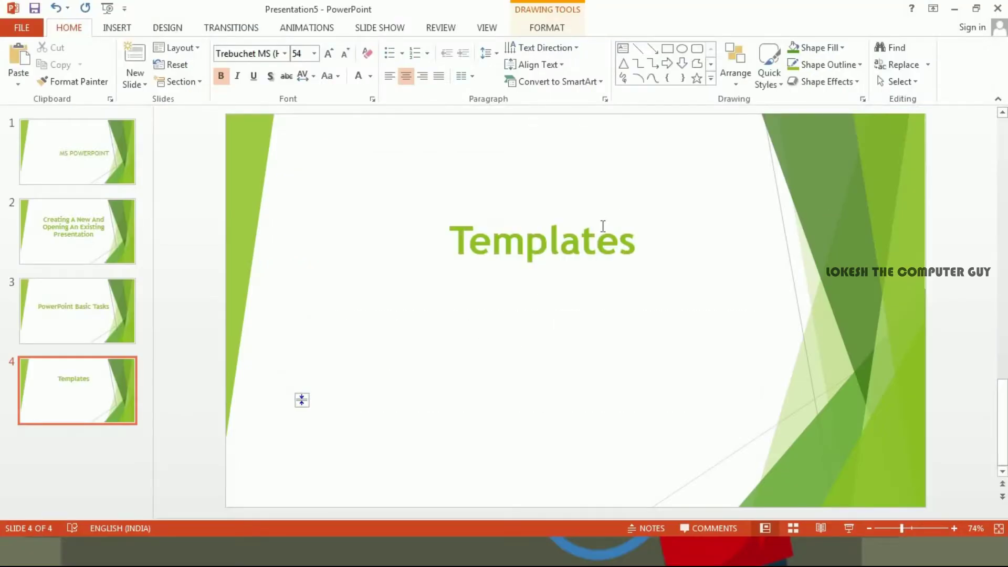
pyautogui.moveTo(546, 311); pyautogui.dragTo(546, 362)
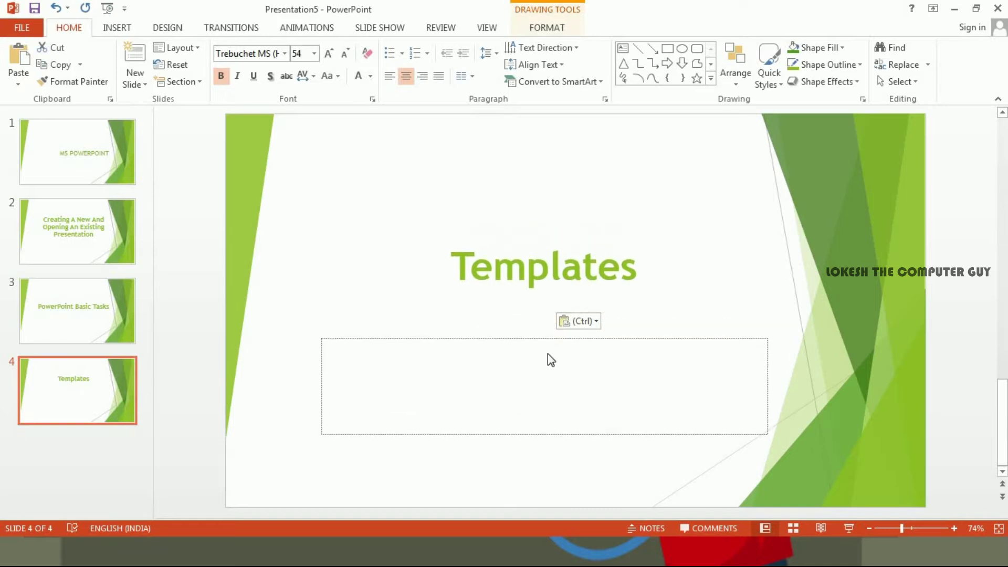
pyautogui.click(298, 383)
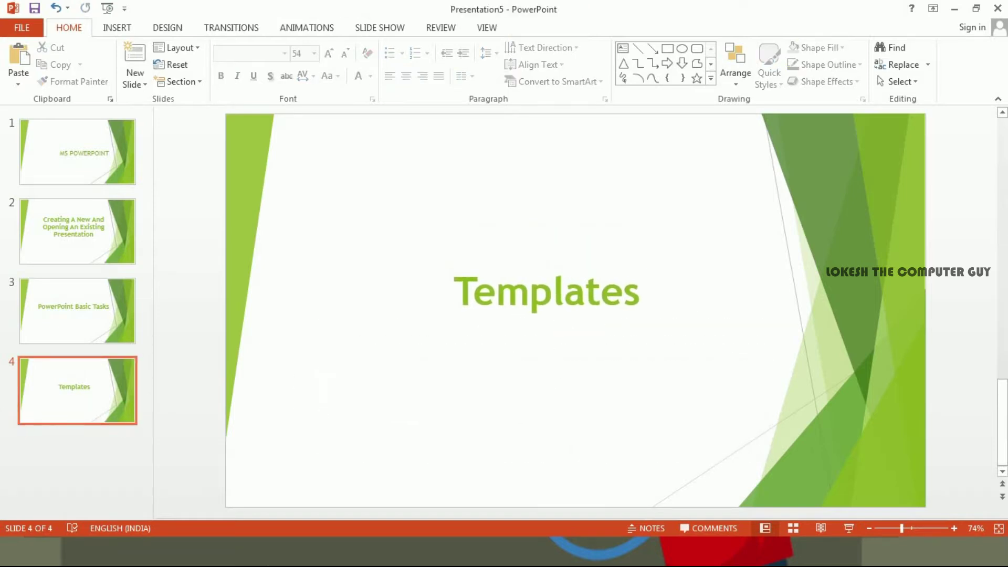
# Step: Copy the 'PowerPoint Text' heading from the tutorial web page
pyautogui.press('super')
pyautogui.click(341, 551)
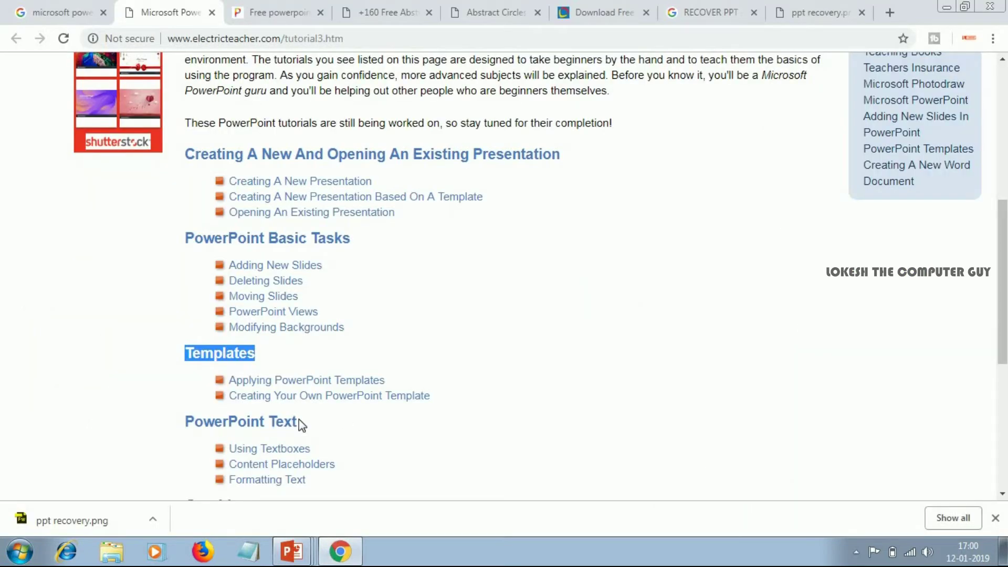
pyautogui.moveTo(298, 419); pyautogui.dragTo(187, 430)
pyautogui.hotkey('ctrl', 'c')
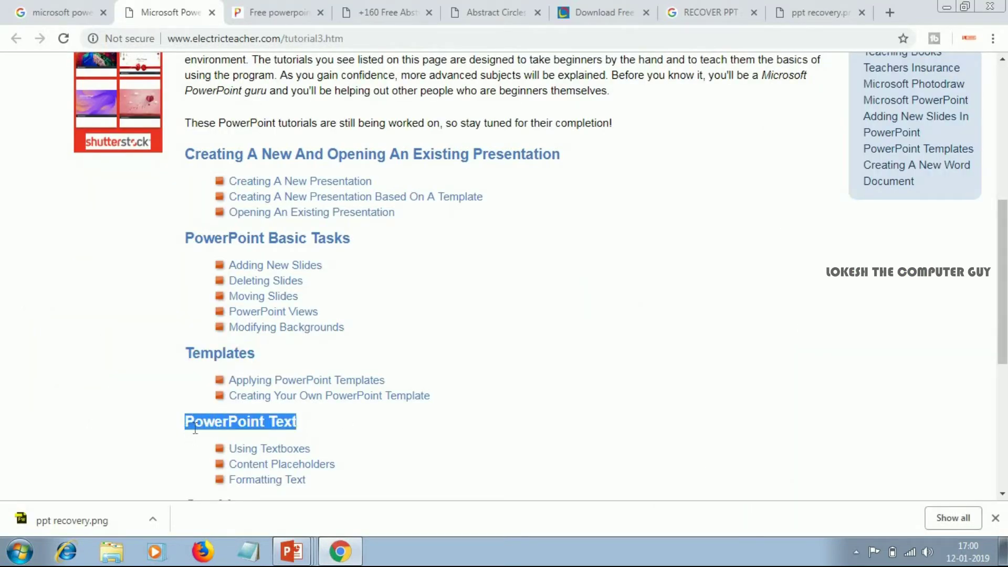
pyautogui.click(292, 552)
pyautogui.click(292, 516)
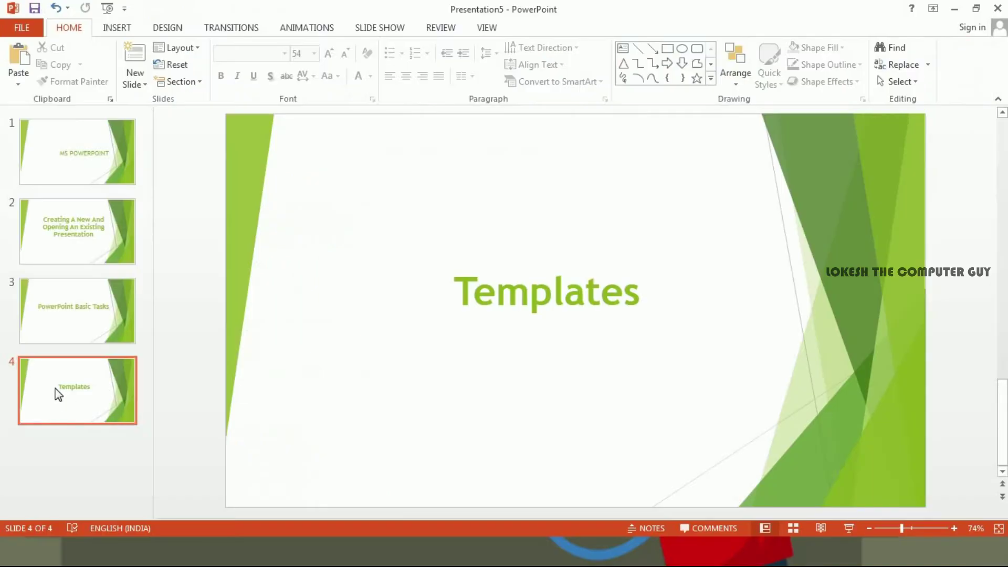
# Step: Duplicate slide 4 as slide 5, retitle it 'PowerPoint Text', and reposition its text boxes lower
pyautogui.rightClick(57, 389)
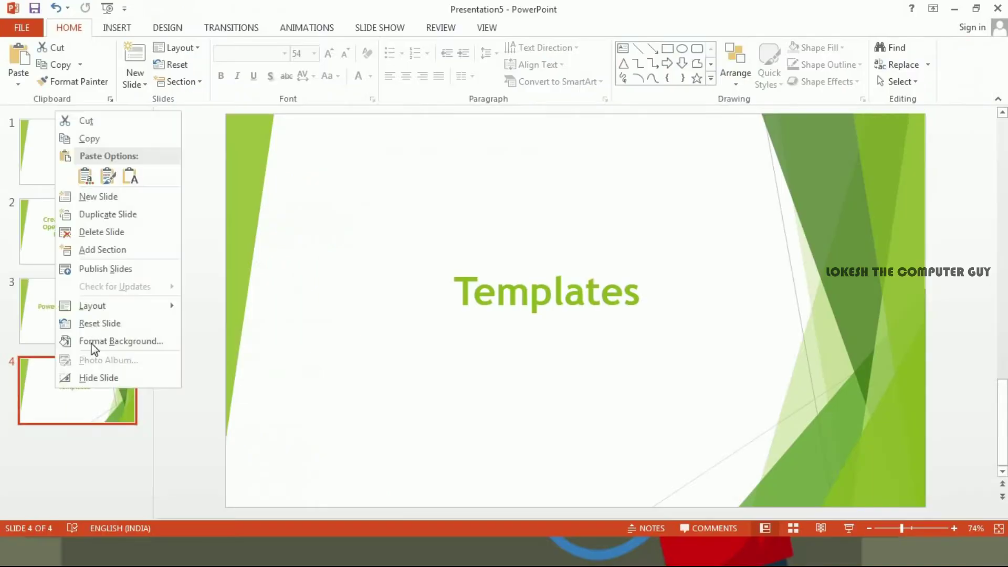
pyautogui.click(108, 214)
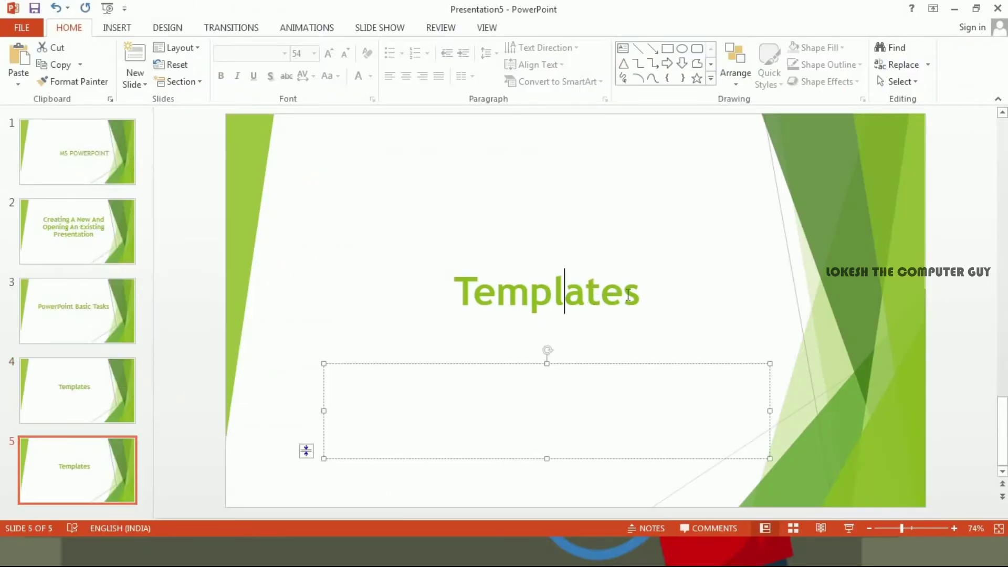
pyautogui.moveTo(640, 302); pyautogui.dragTo(456, 309)
pyautogui.press('Delete')
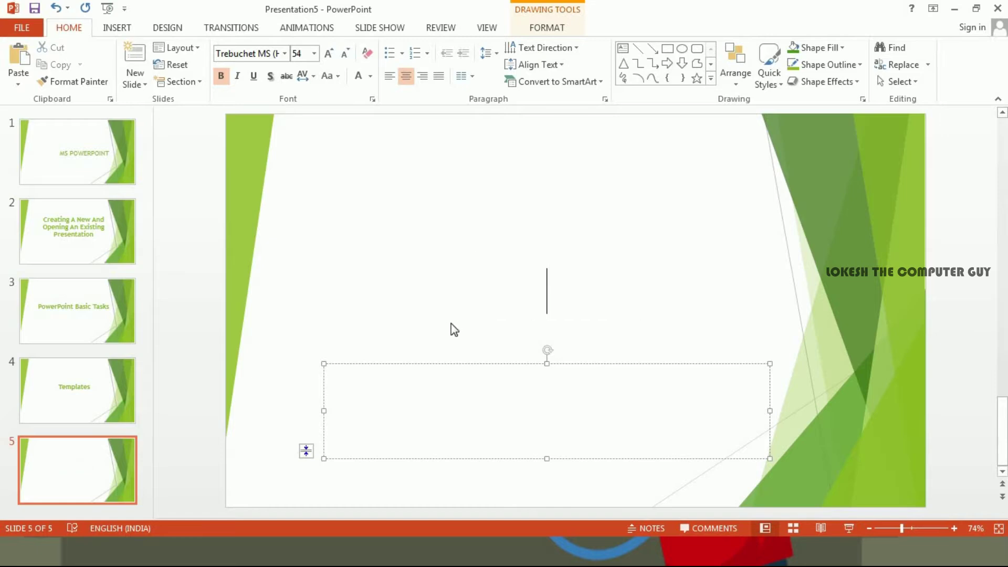
pyautogui.hotkey('ctrl', 'v')
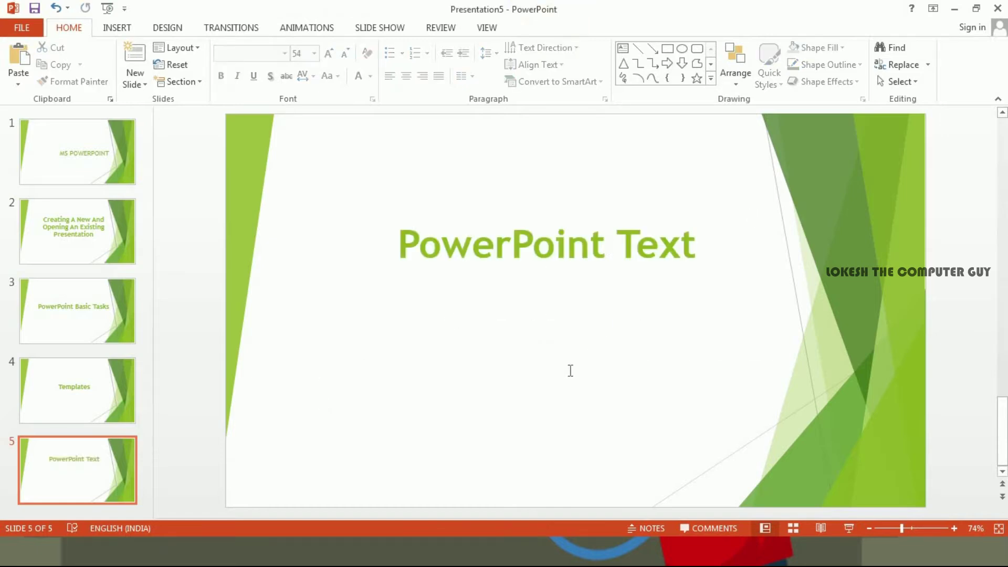
pyautogui.moveTo(562, 364); pyautogui.dragTo(562, 408)
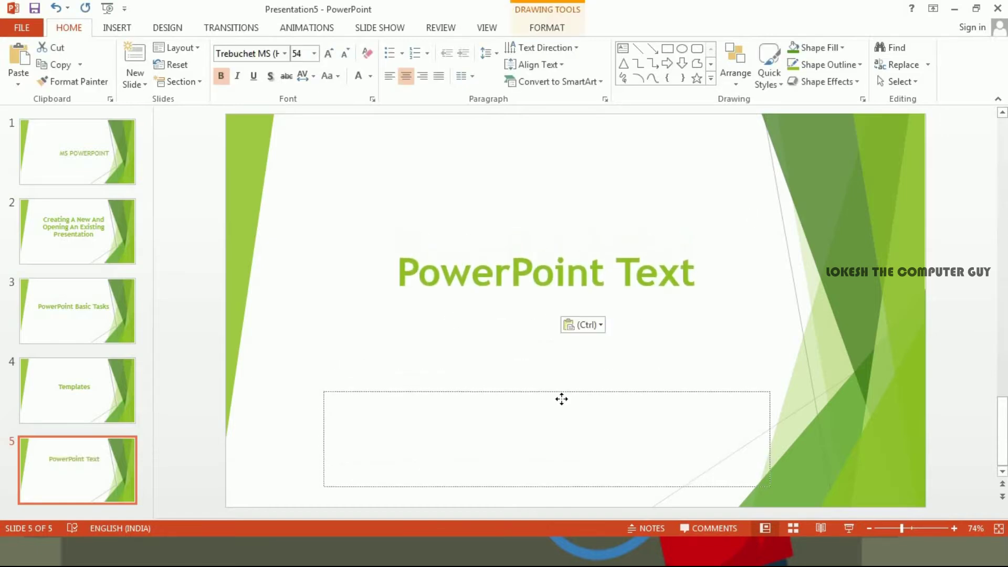
pyautogui.moveTo(562, 408); pyautogui.dragTo(546, 370)
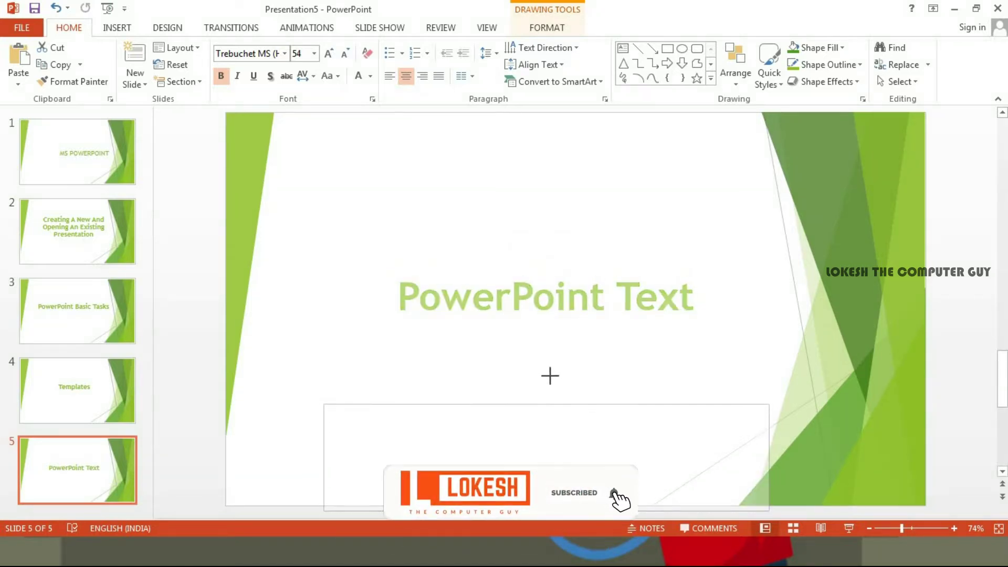
pyautogui.click(562, 398)
pyautogui.click(805, 250)
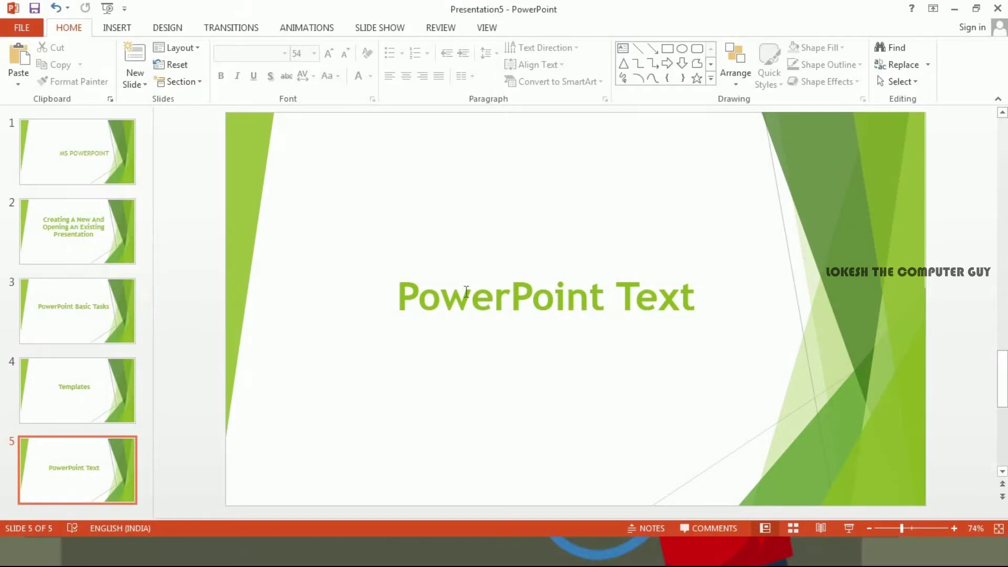
# Step: Duplicate slide 5 as slide 6 and copy the 'Graphics' heading from the tutorial page
pyautogui.rightClick(62, 473)
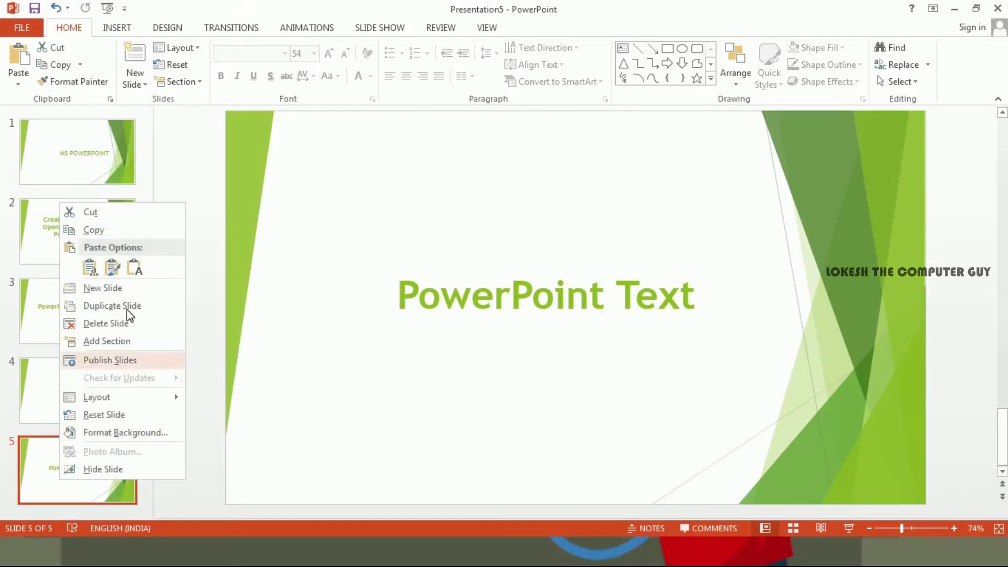
pyautogui.click(129, 307)
pyautogui.click(546, 388)
pyautogui.click(700, 295)
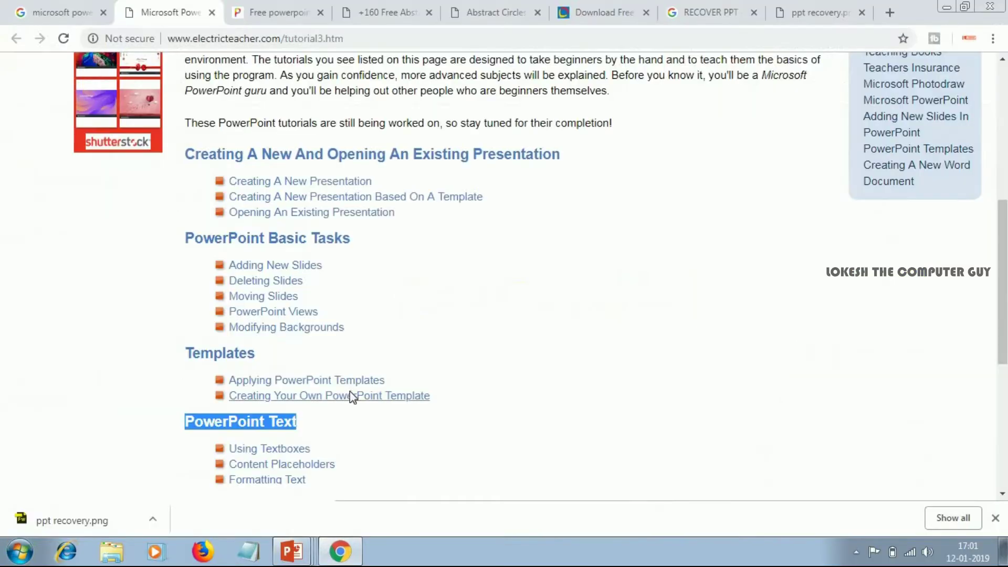
pyautogui.scroll(-4, 255, 314)
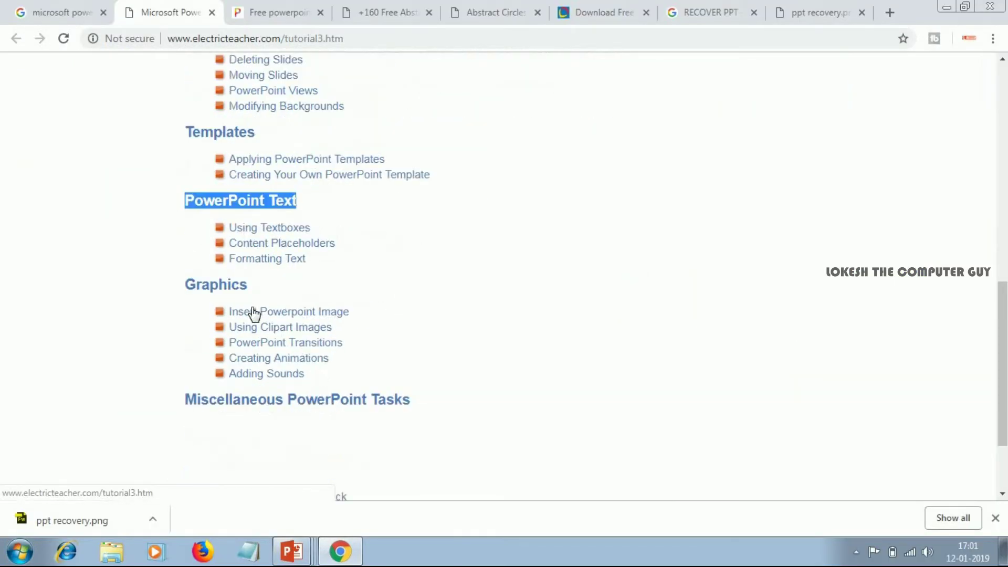
pyautogui.moveTo(254, 289); pyautogui.dragTo(175, 308)
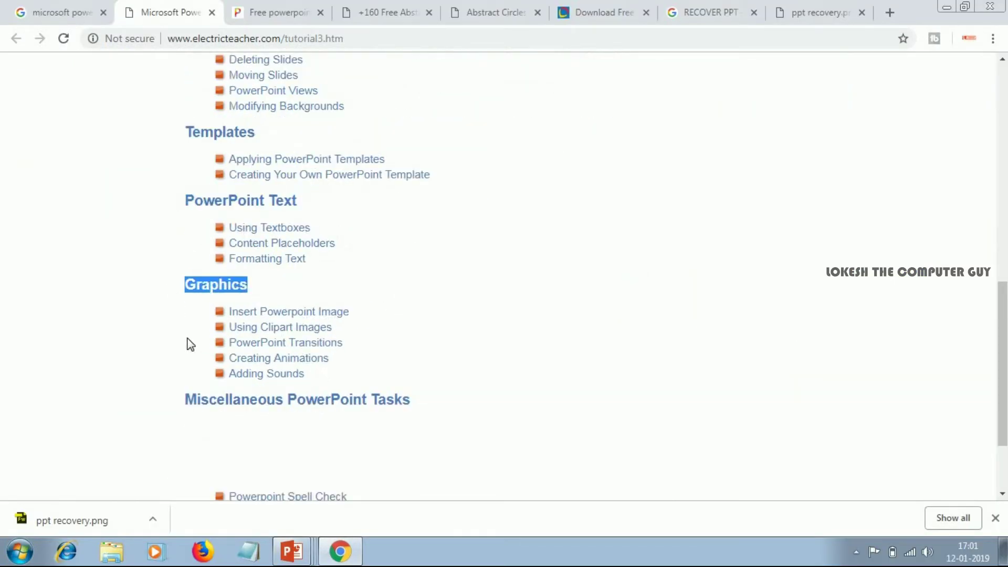
pyautogui.click(292, 551)
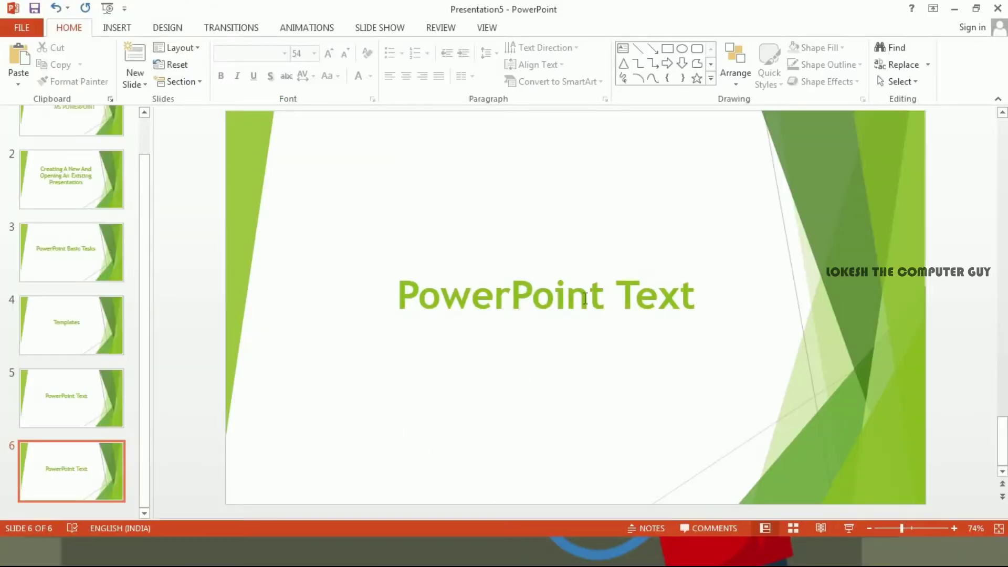
# Step: Replace slide 6's title with 'Graphics' and reposition the subtitle box to the slide bottom
pyautogui.click(587, 298)
pyautogui.moveTo(645, 298); pyautogui.dragTo(443, 292)
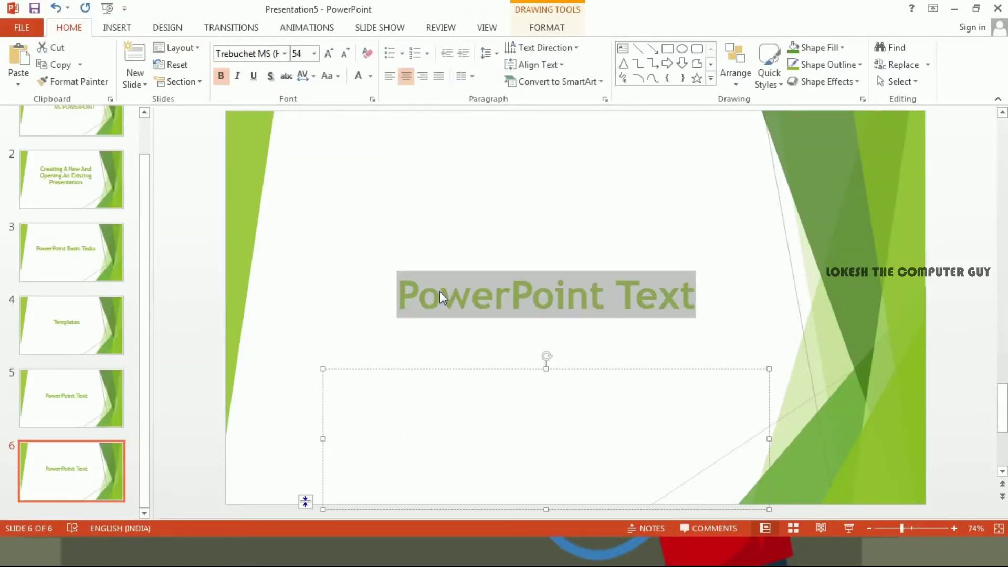
pyautogui.hotkey('ctrl', 'v')
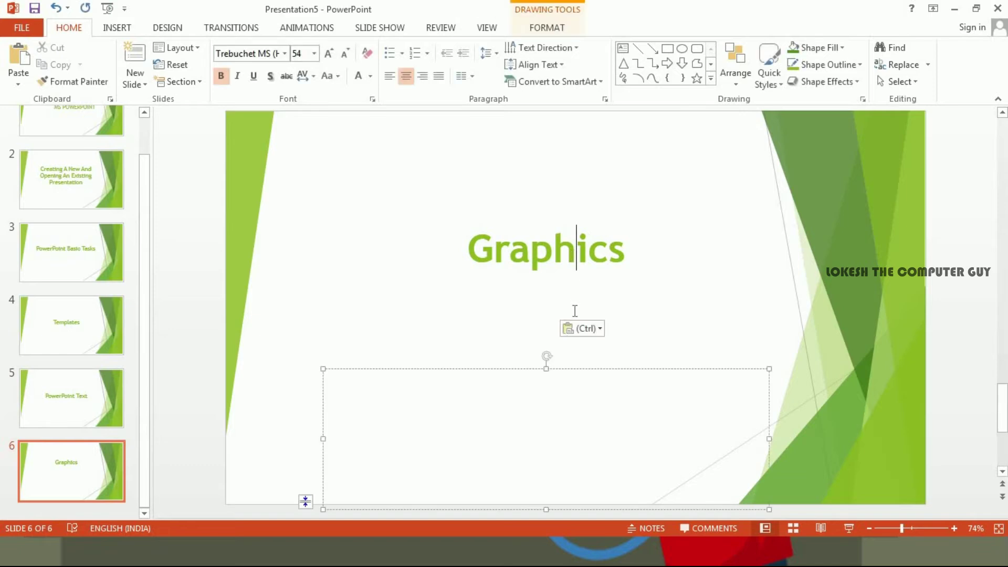
pyautogui.moveTo(546, 367); pyautogui.dragTo(559, 314)
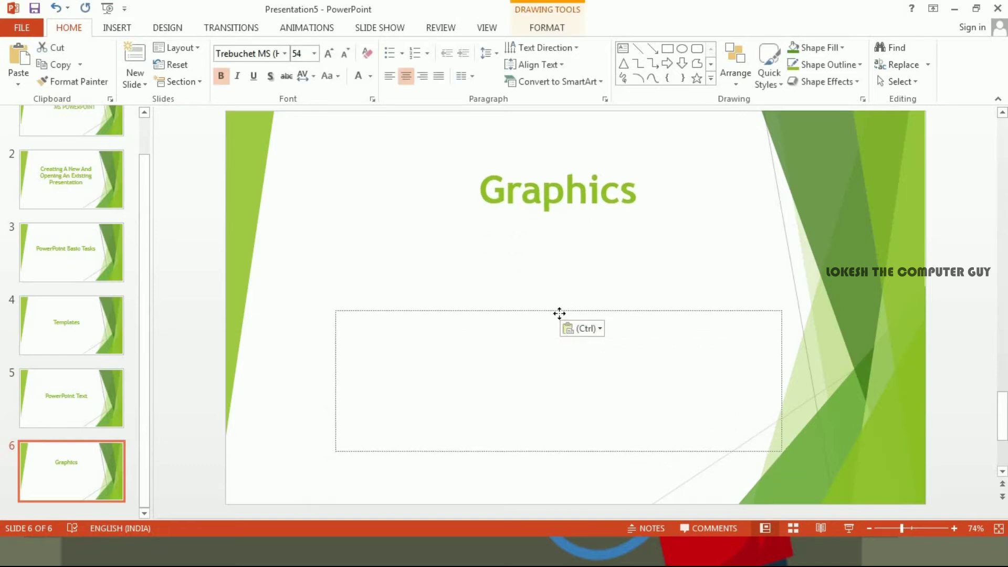
pyautogui.click(573, 346)
pyautogui.moveTo(556, 317); pyautogui.dragTo(556, 397)
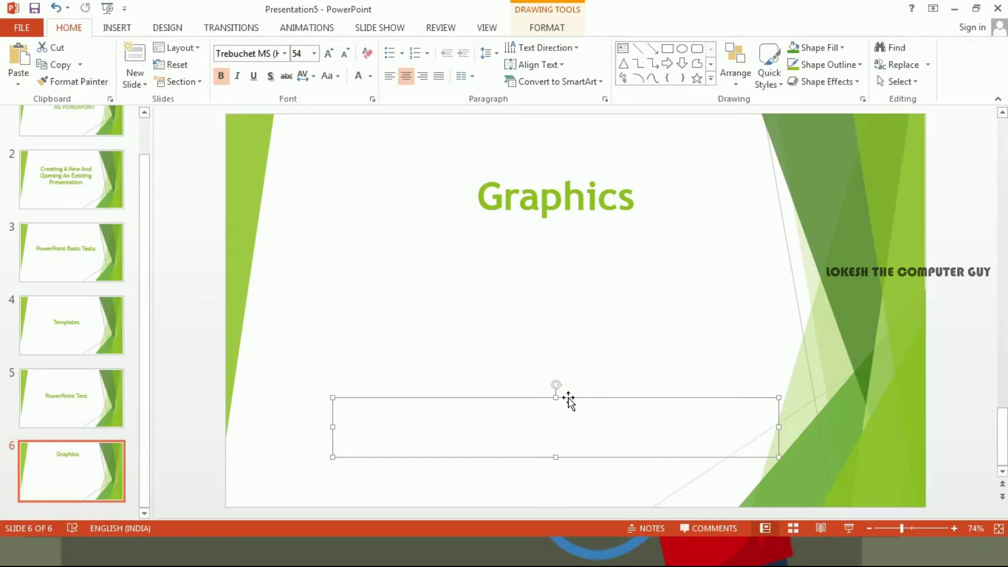
pyautogui.moveTo(569, 411); pyautogui.dragTo(553, 504)
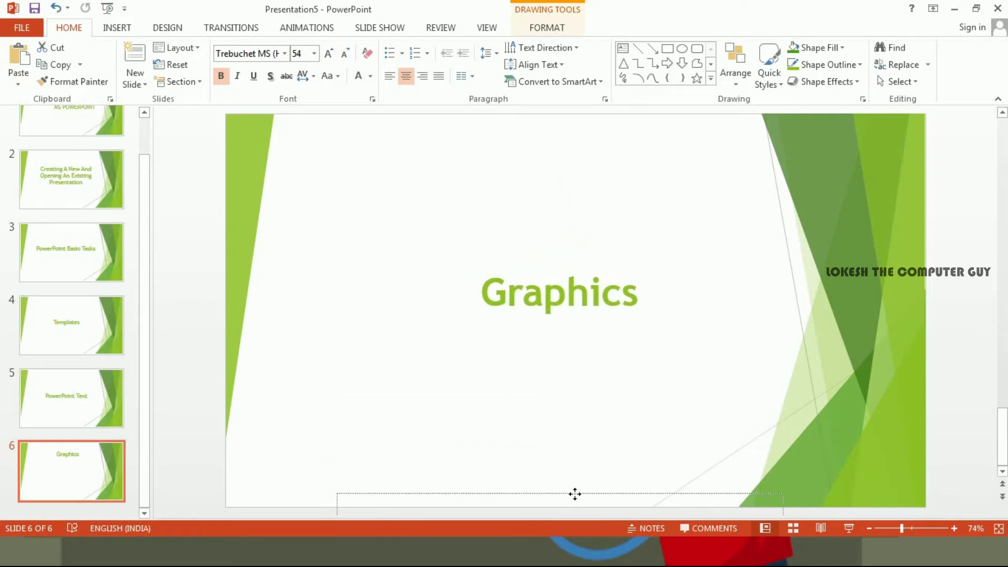
pyautogui.moveTo(568, 492); pyautogui.dragTo(590, 483)
pyautogui.click(84, 506)
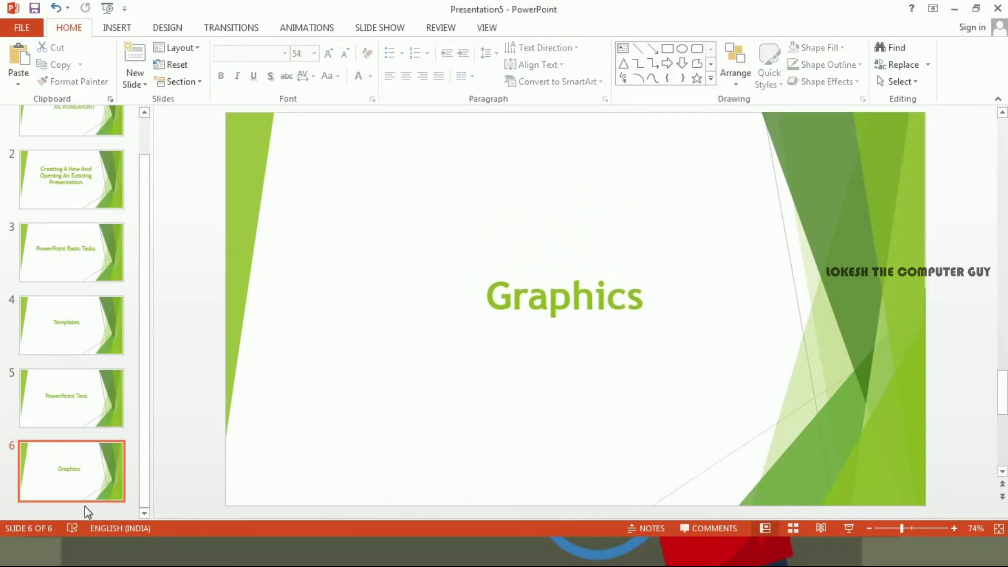
# Step: Duplicate slide 6 as a new slide 7
pyautogui.rightClick(74, 472)
pyautogui.click(123, 309)
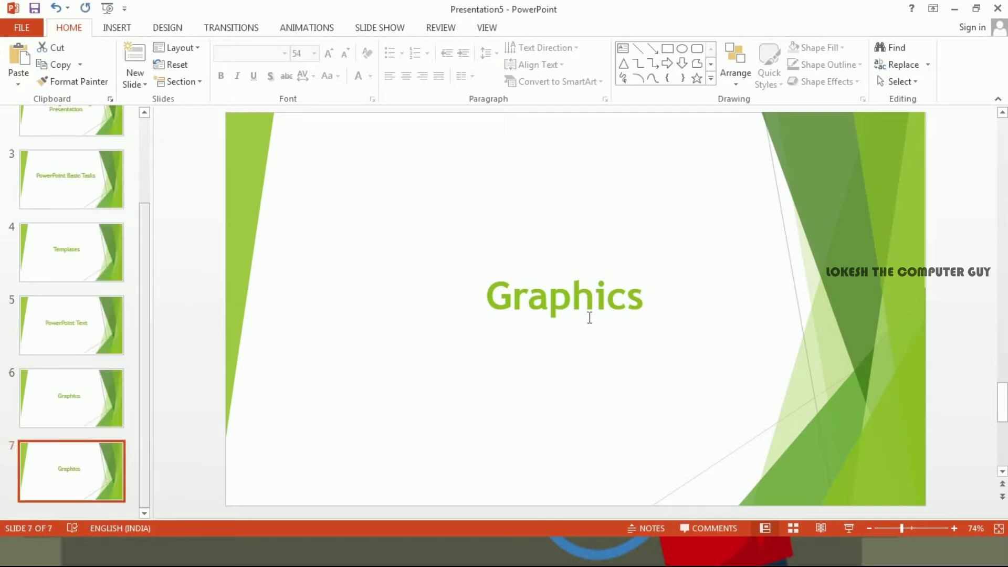
pyautogui.click(661, 295)
pyautogui.press('Escape')
pyautogui.press('Escape')
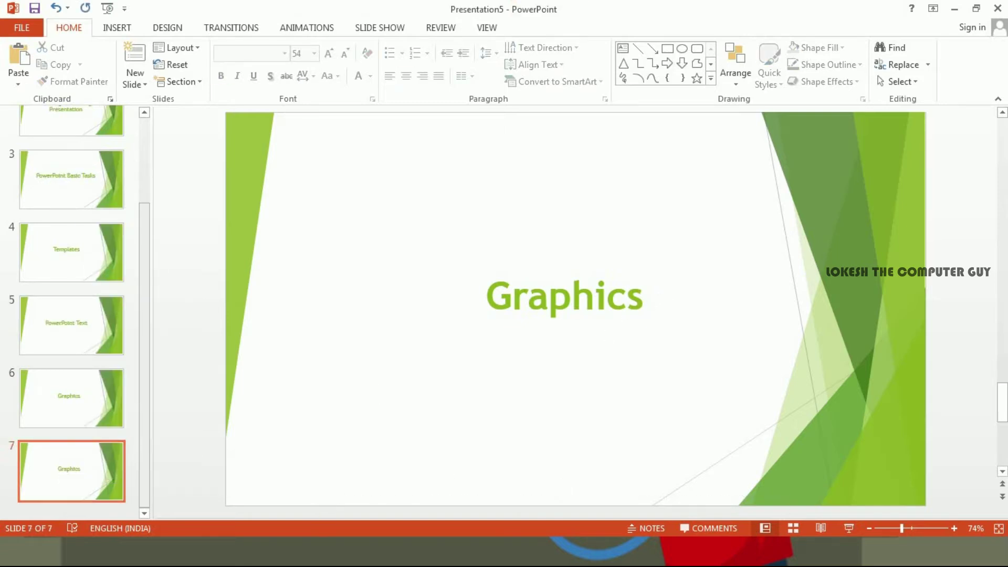
# Step: Copy the 'Miscellaneous PowerPoint Tasks' heading from the tutorial web page
pyautogui.press('super')
pyautogui.click(340, 552)
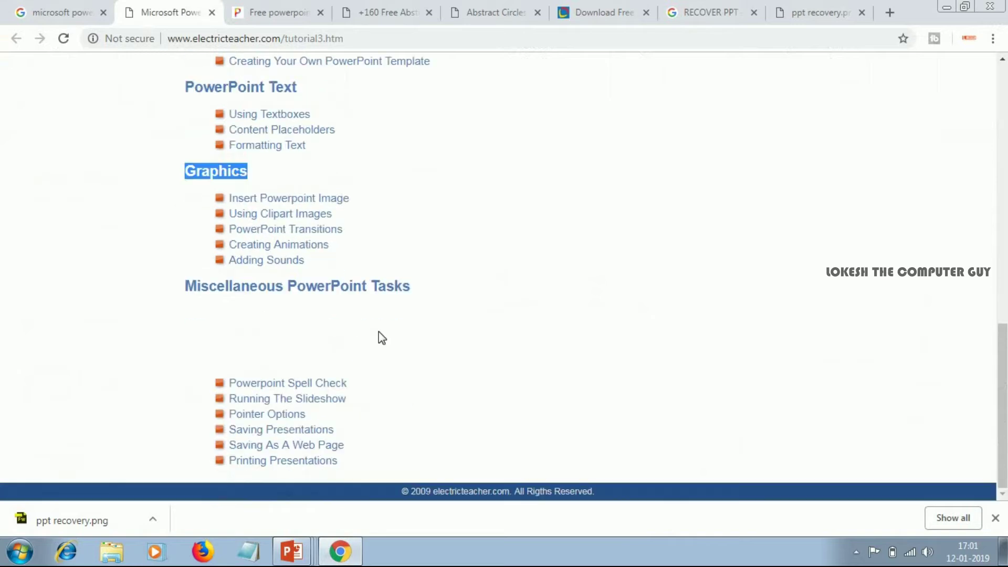
pyautogui.click(266, 288)
pyautogui.moveTo(186, 286); pyautogui.dragTo(428, 295)
pyautogui.hotkey('ctrl', 'c')
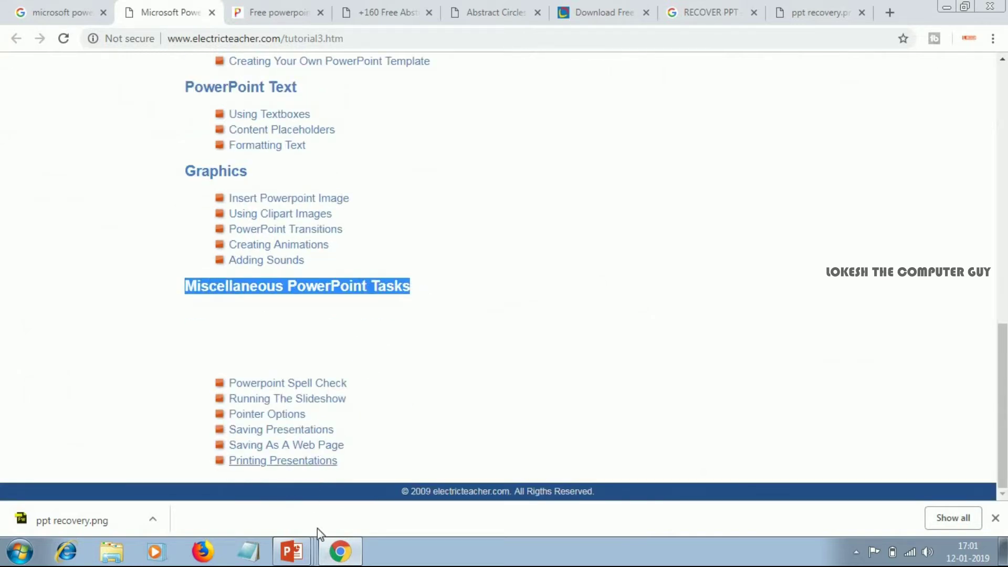
pyautogui.click(341, 552)
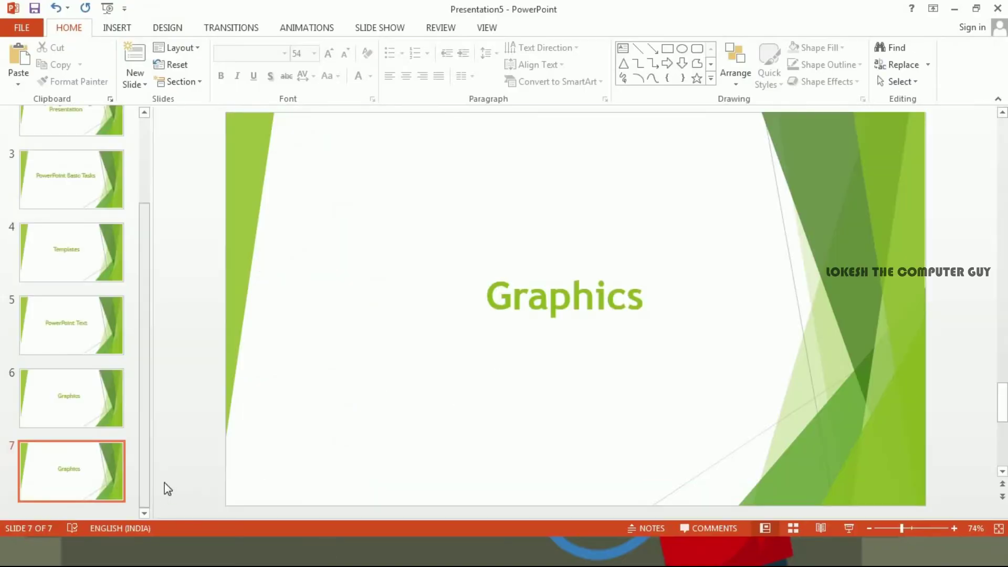
# Step: Replace slide 7's 'Graphics' title with the pasted heading 'Miscellaneous PowerPoint Tasks'
pyautogui.click(637, 295)
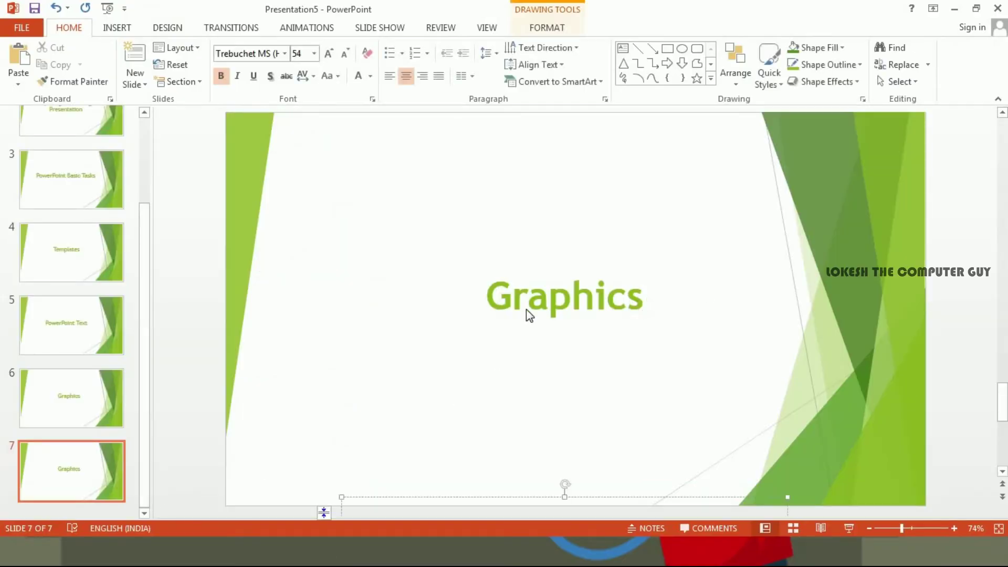
pyautogui.click(640, 300)
pyautogui.press('BackSpace')
pyautogui.press('BackSpace')
pyautogui.press('BackSpace')
pyautogui.press('BackSpace')
pyautogui.press('BackSpace')
pyautogui.press('BackSpace')
pyautogui.press('BackSpace')
pyautogui.press('BackSpace')
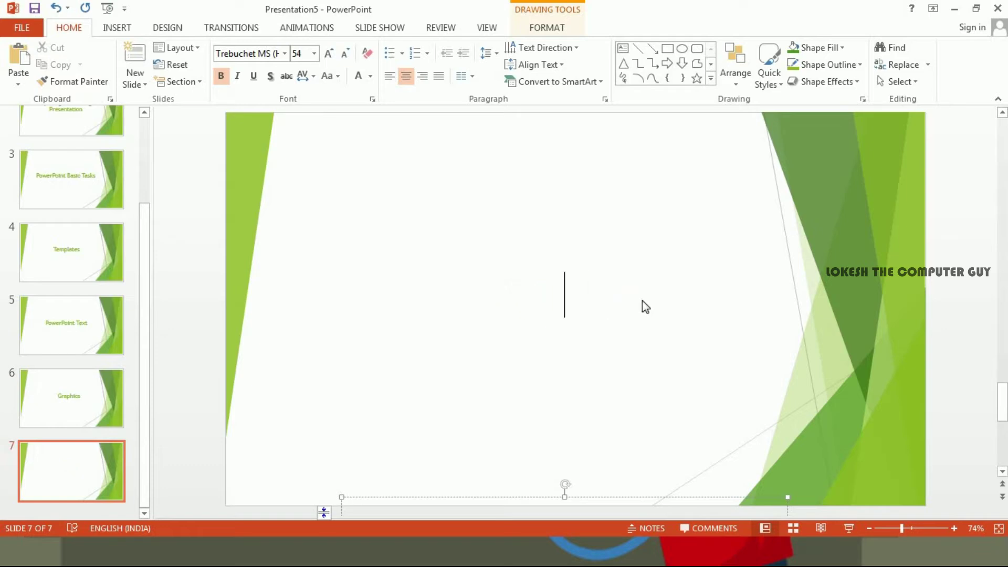
pyautogui.hotkey('ctrl', 'v')
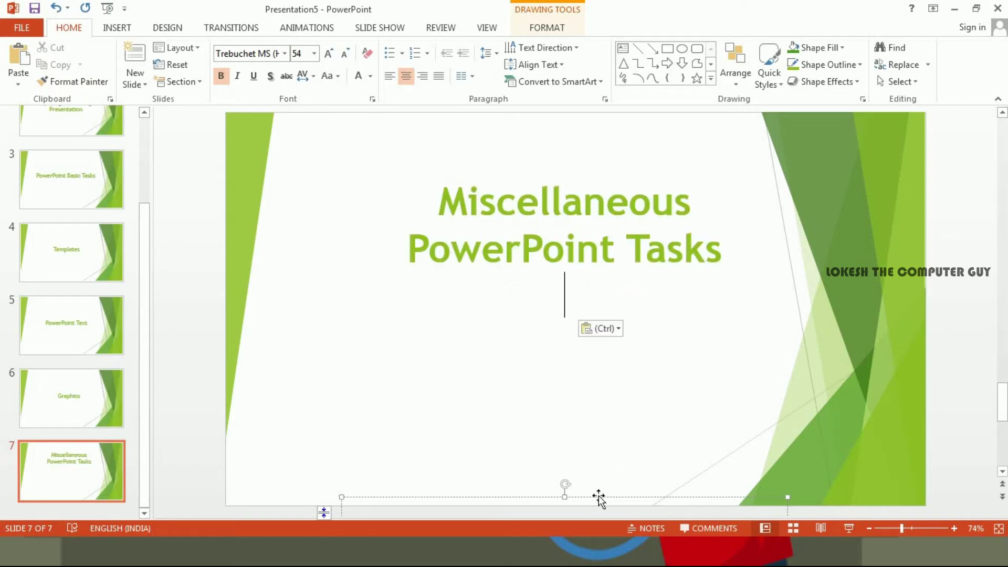
pyautogui.scroll(-1, 599, 497)
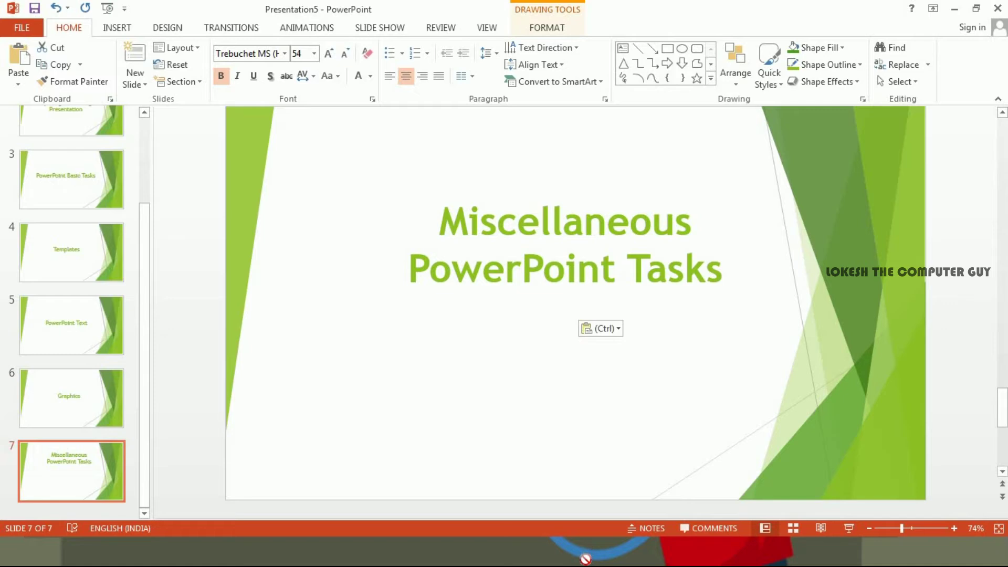
pyautogui.scroll(-1, 595, 499)
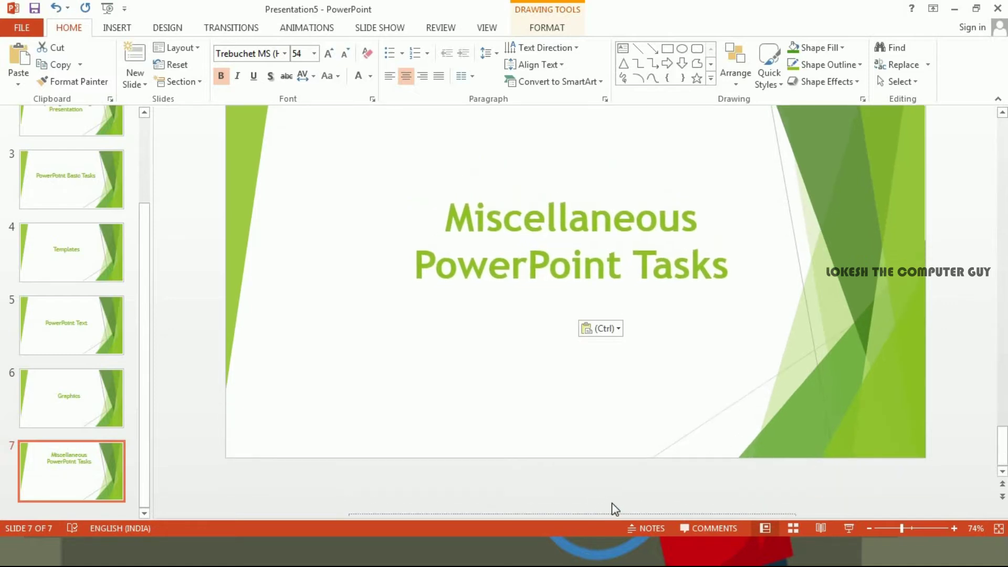
pyautogui.scroll(5, 683, 410)
pyautogui.scroll(5, 525, 362)
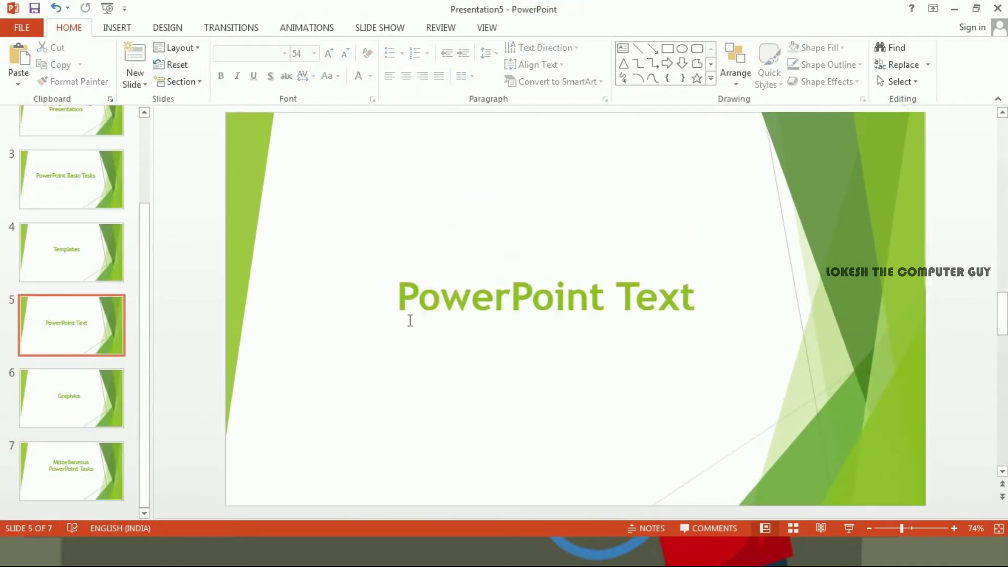
pyautogui.scroll(15, 315, 273)
pyautogui.scroll(1, 134, 218)
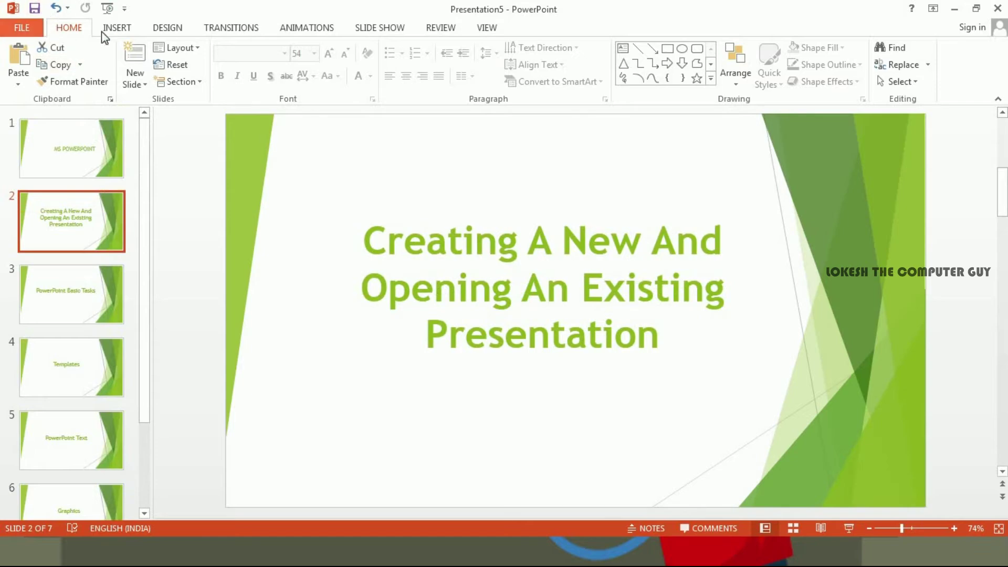
# Step: Try several slide themes and apply the green Facet theme
pyautogui.click(116, 29)
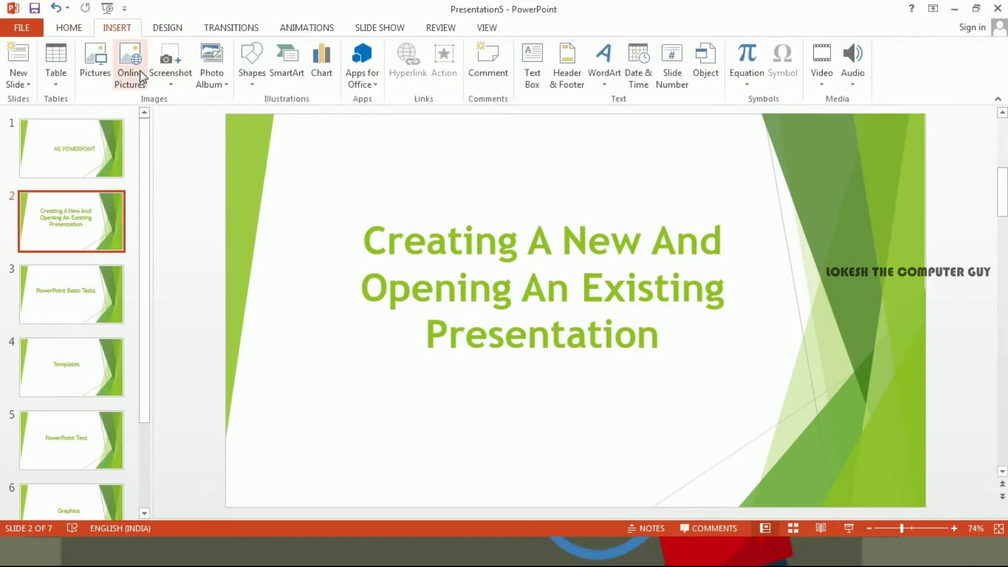
pyautogui.click(168, 29)
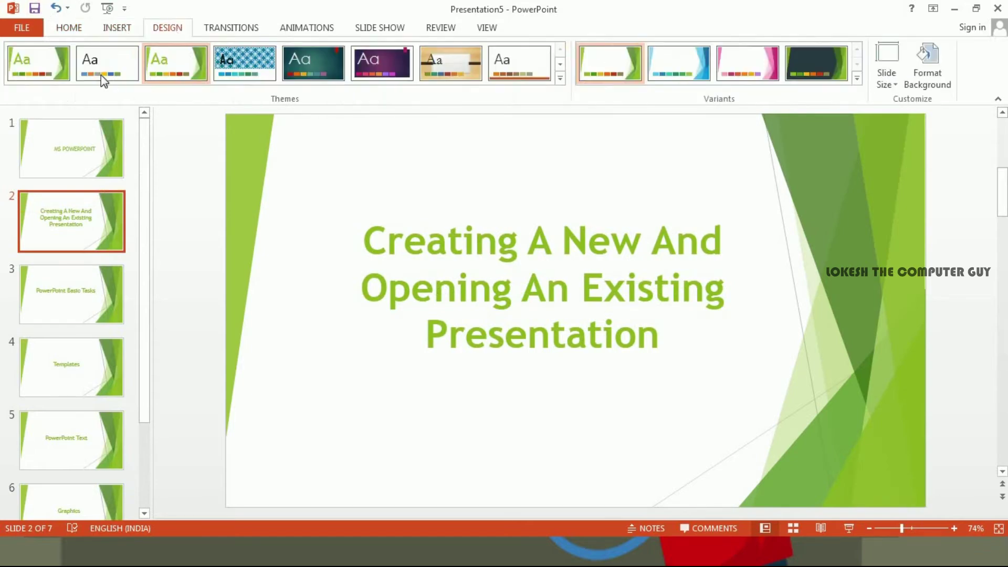
pyautogui.click(244, 63)
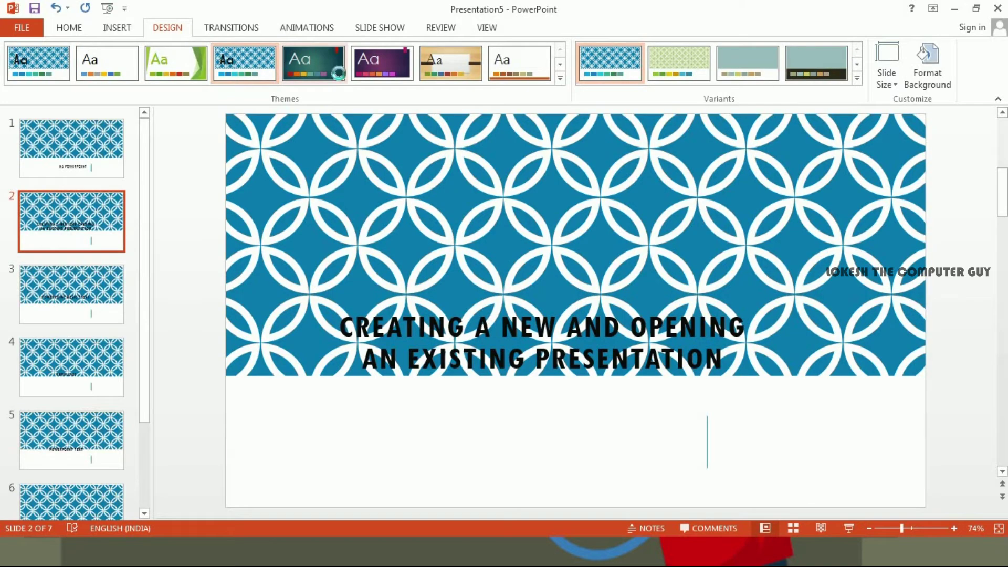
pyautogui.click(379, 66)
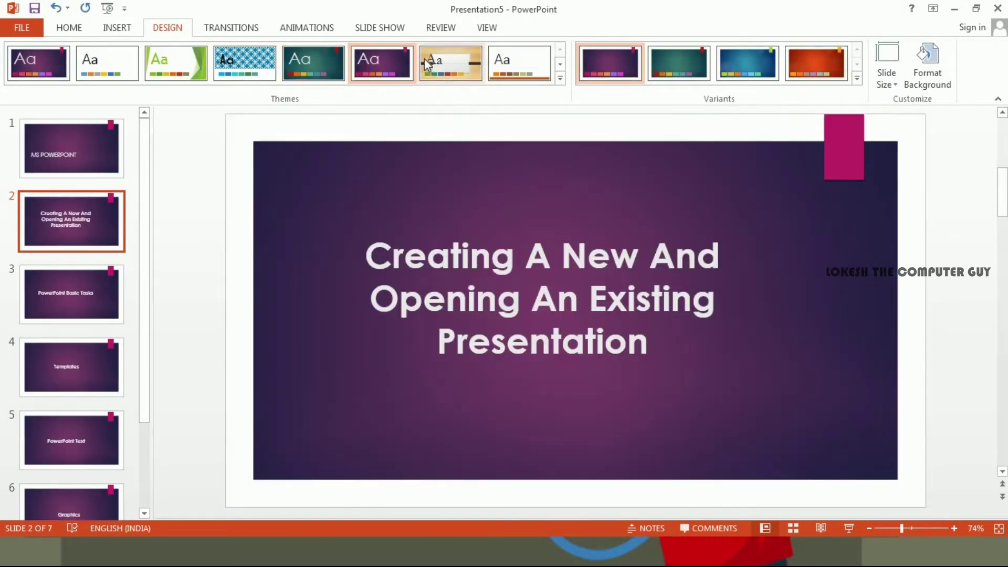
pyautogui.click(441, 67)
pyautogui.click(533, 71)
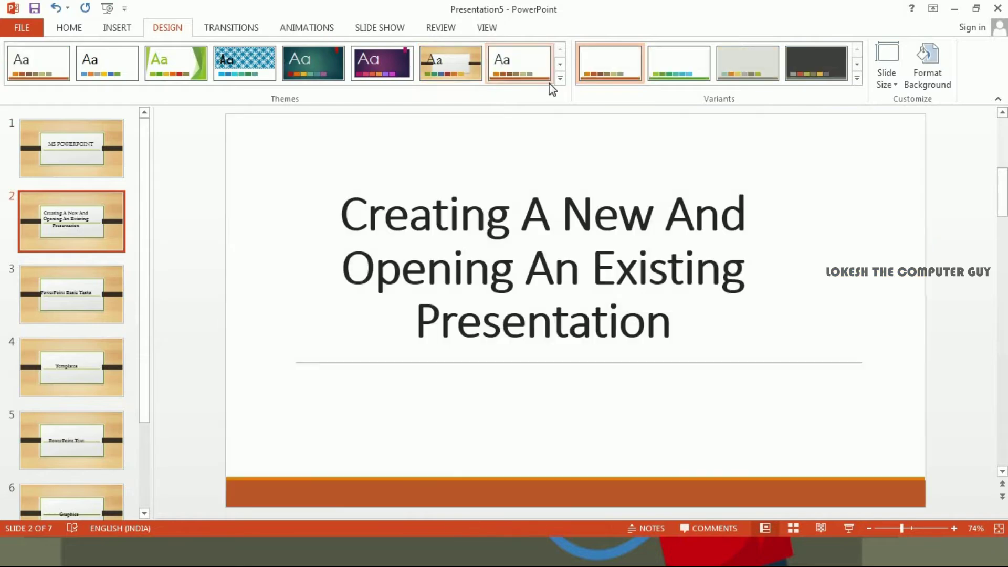
pyautogui.click(560, 79)
pyautogui.click(111, 140)
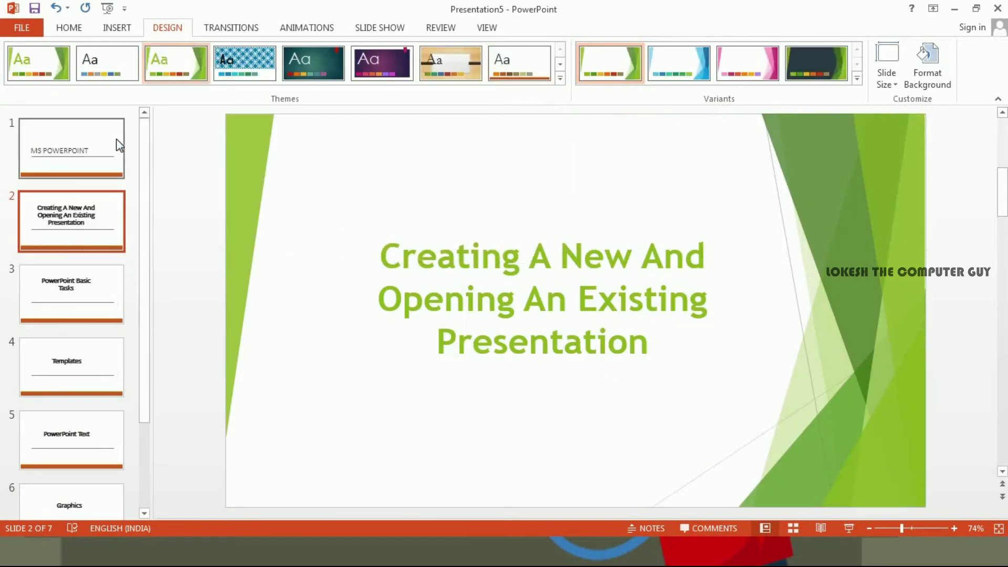
# Step: Choose Facet's dark variant and apply the Grayscale colour scheme
pyautogui.click(679, 73)
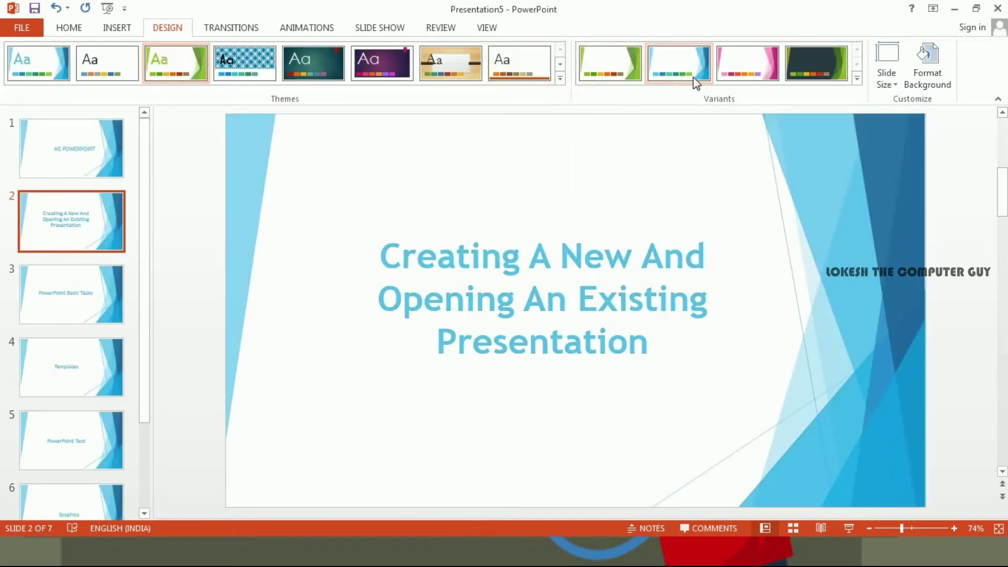
pyautogui.click(748, 65)
pyautogui.click(809, 71)
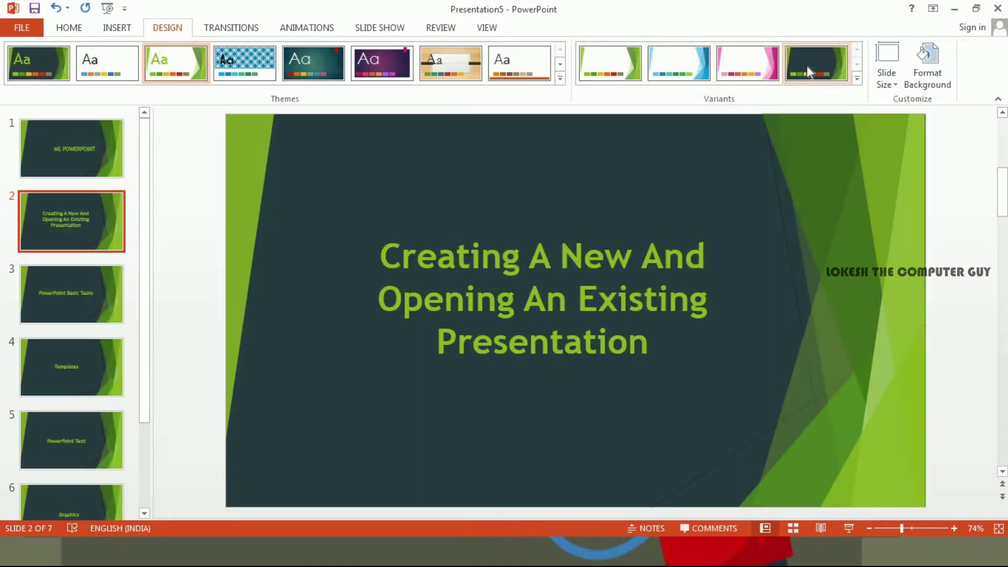
pyautogui.click(857, 79)
pyautogui.moveTo(611, 93)
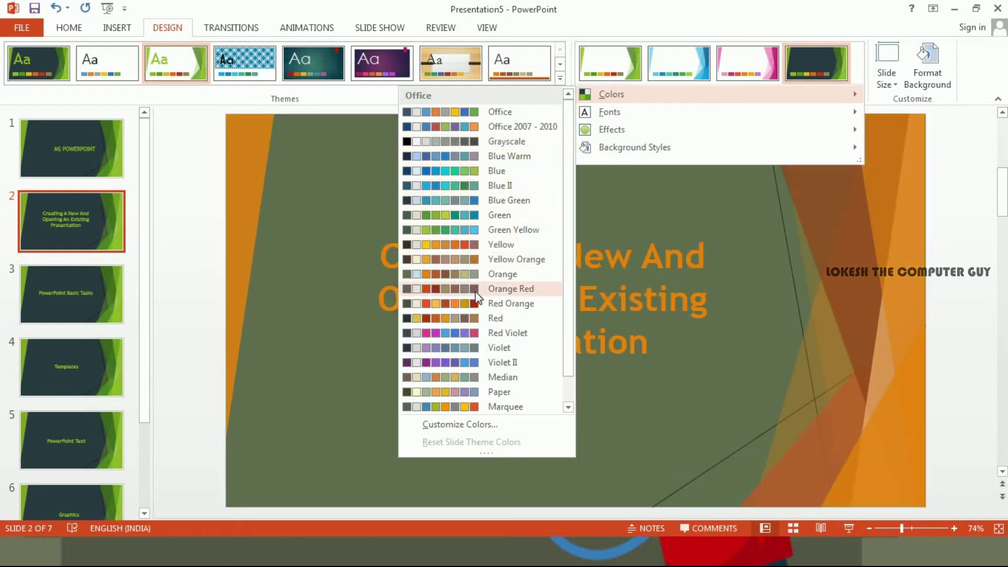
pyautogui.scroll(-1, 486, 391)
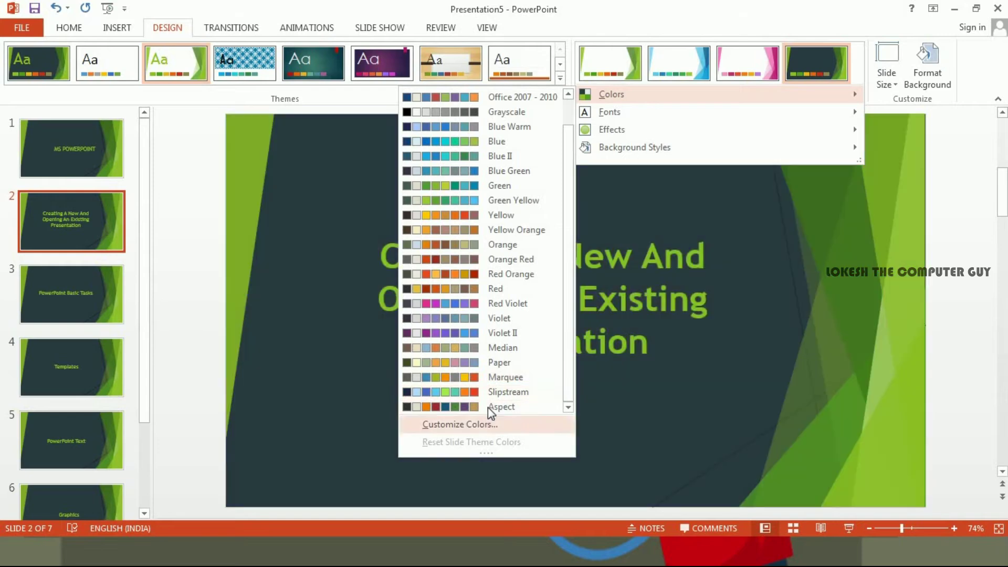
pyautogui.scroll(1, 507, 235)
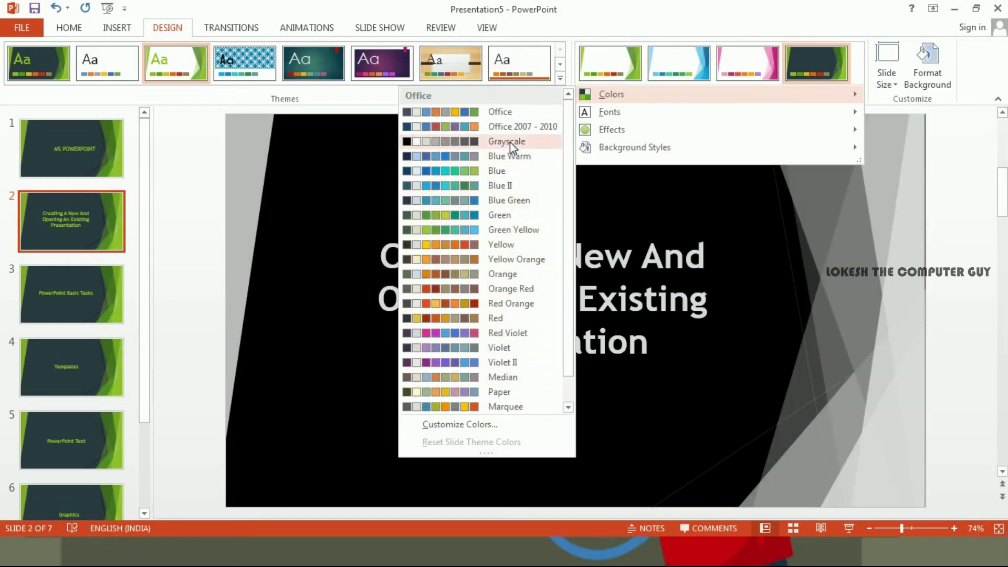
pyautogui.click(509, 141)
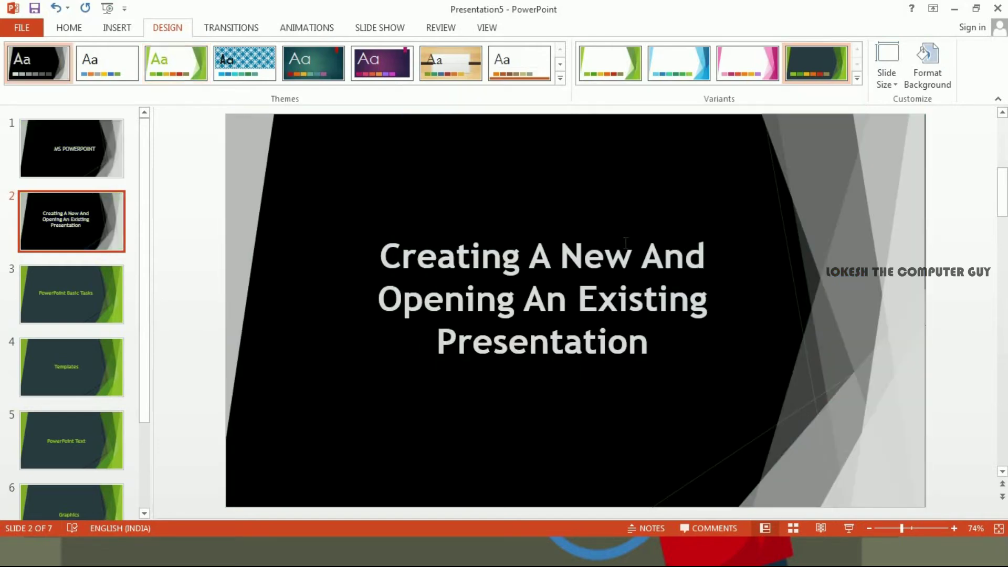
# Step: Review slides 1 to 5 in the editor, then select all seven slides
pyautogui.click(71, 276)
pyautogui.click(82, 158)
pyautogui.click(70, 225)
pyautogui.click(71, 315)
pyautogui.click(72, 367)
pyautogui.scroll(-1, 74, 378)
pyautogui.scroll(2, 105, 188)
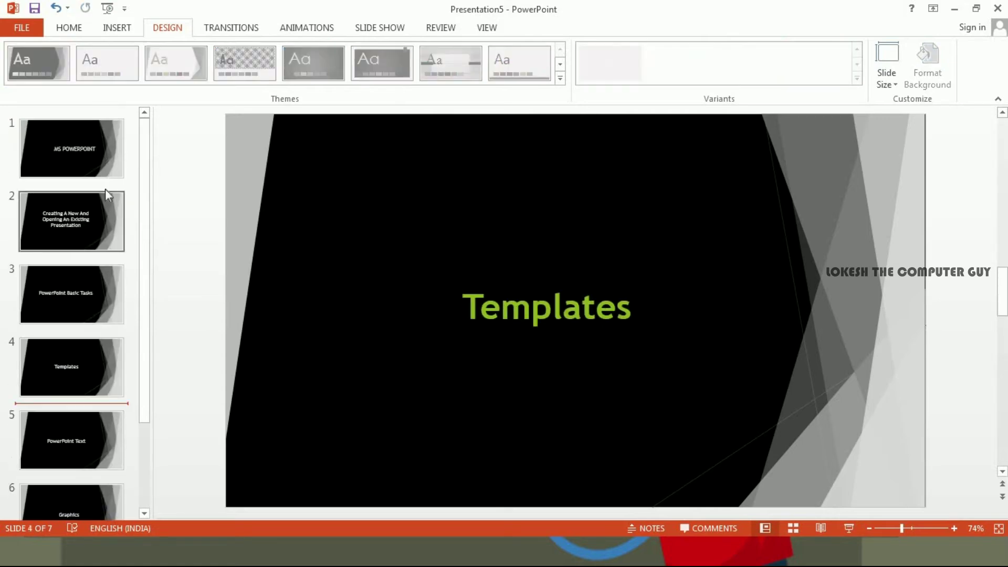
pyautogui.hotkey('ctrl', 'a')
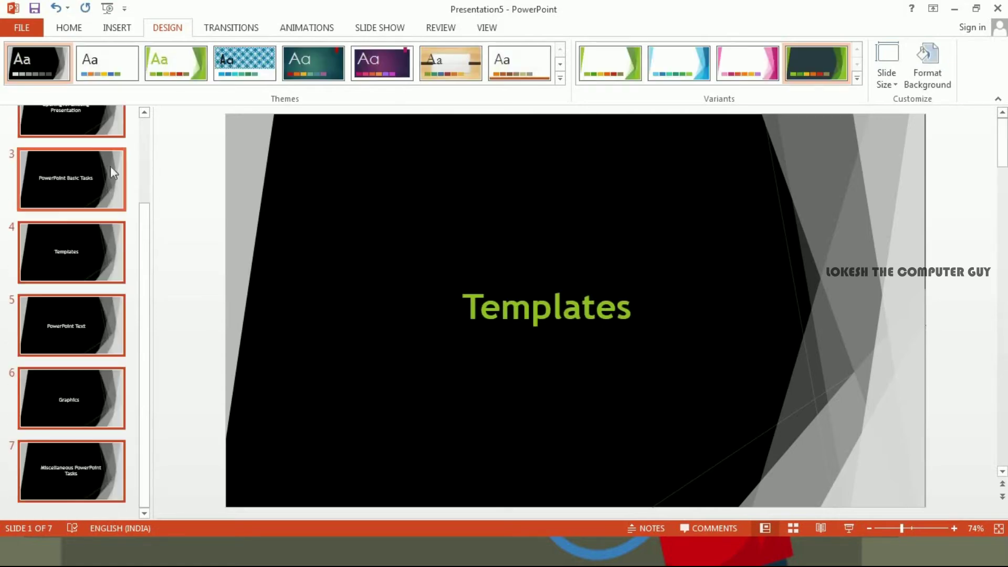
# Step: After trying Cut, Fade, Push and Wipe, give all slides the Split transition at 1.5 seconds
pyautogui.click(241, 26)
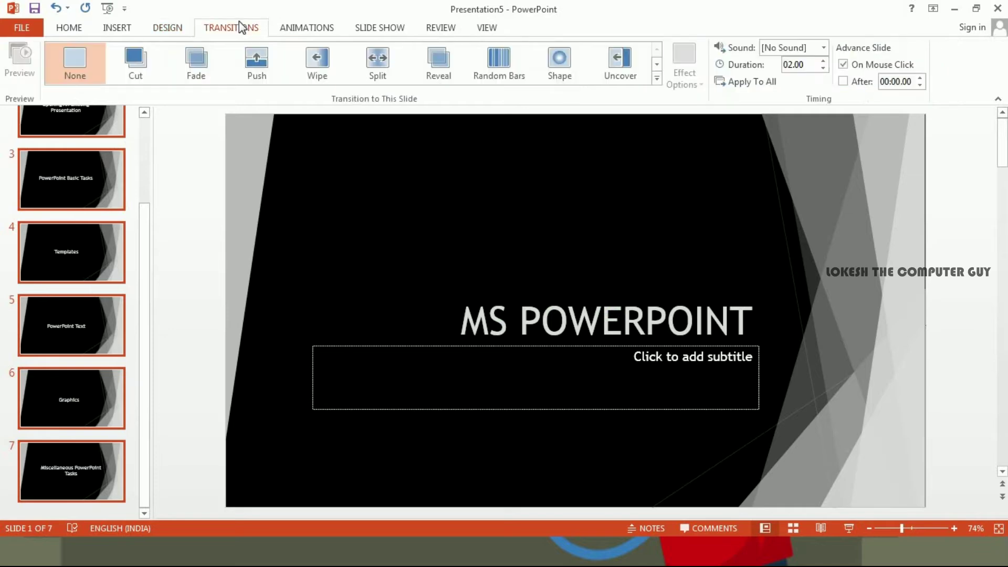
pyautogui.click(148, 77)
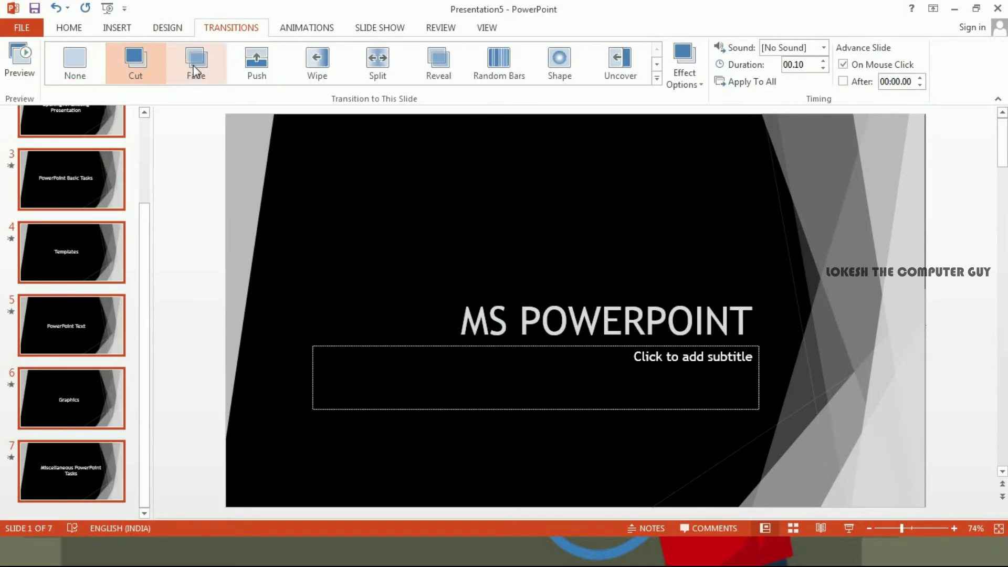
pyautogui.click(195, 68)
pyautogui.click(237, 70)
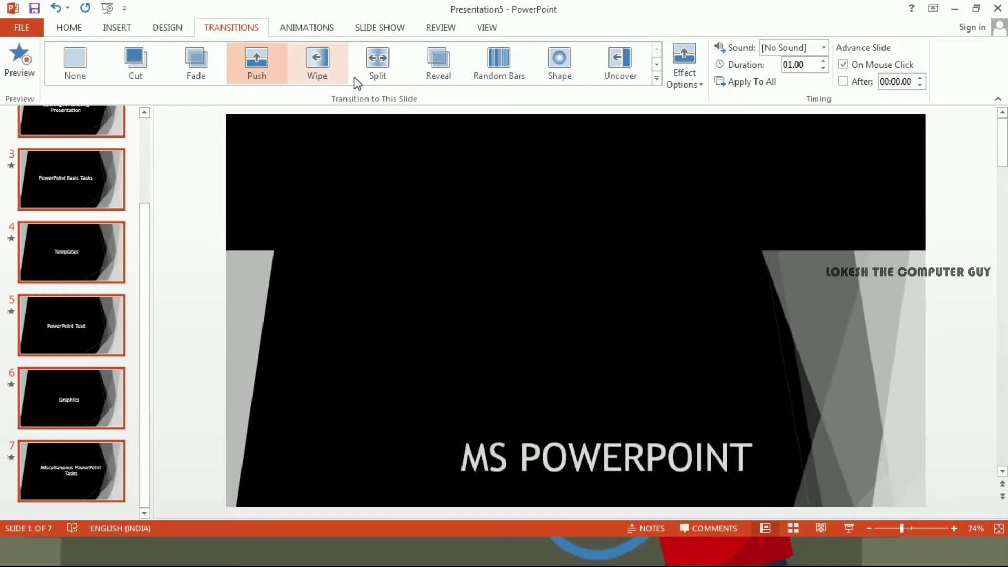
pyautogui.click(325, 61)
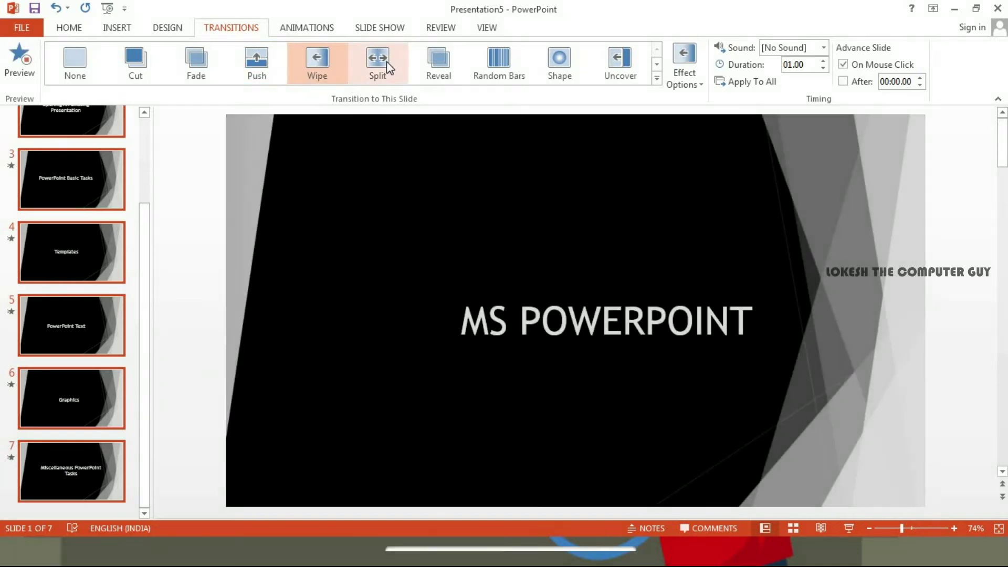
pyautogui.click(386, 60)
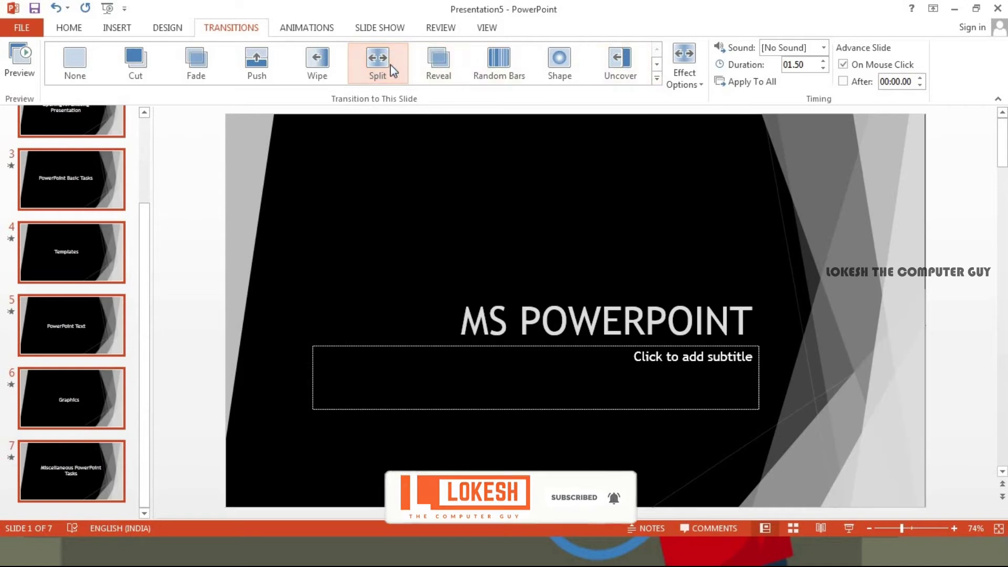
pyautogui.click(294, 29)
pyautogui.click(194, 185)
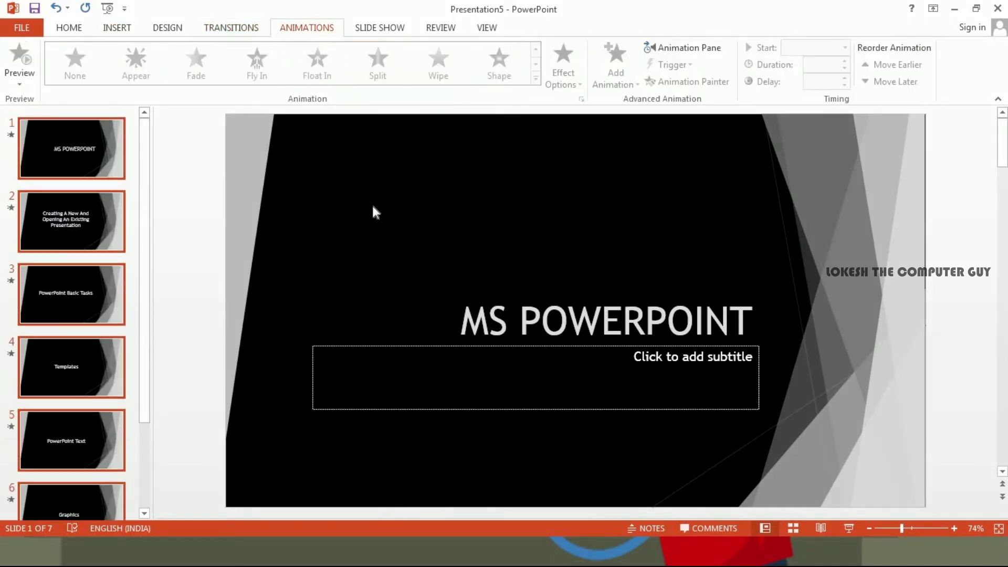
# Step: Return to slide 1 and close Presentation5, choosing Don't Save
pyautogui.click(79, 220)
pyautogui.click(90, 148)
pyautogui.click(668, 383)
pyautogui.click(665, 327)
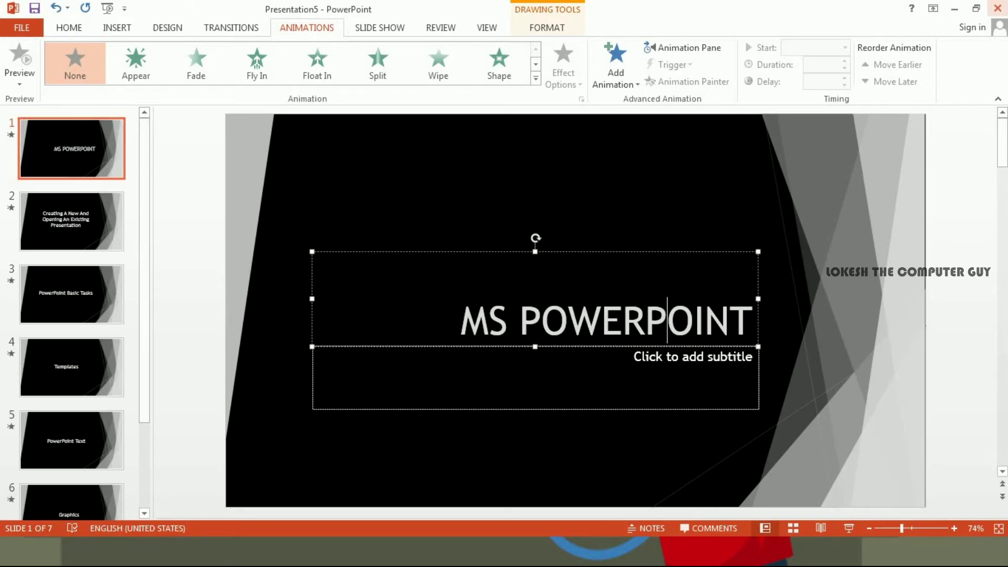
pyautogui.click(997, 8)
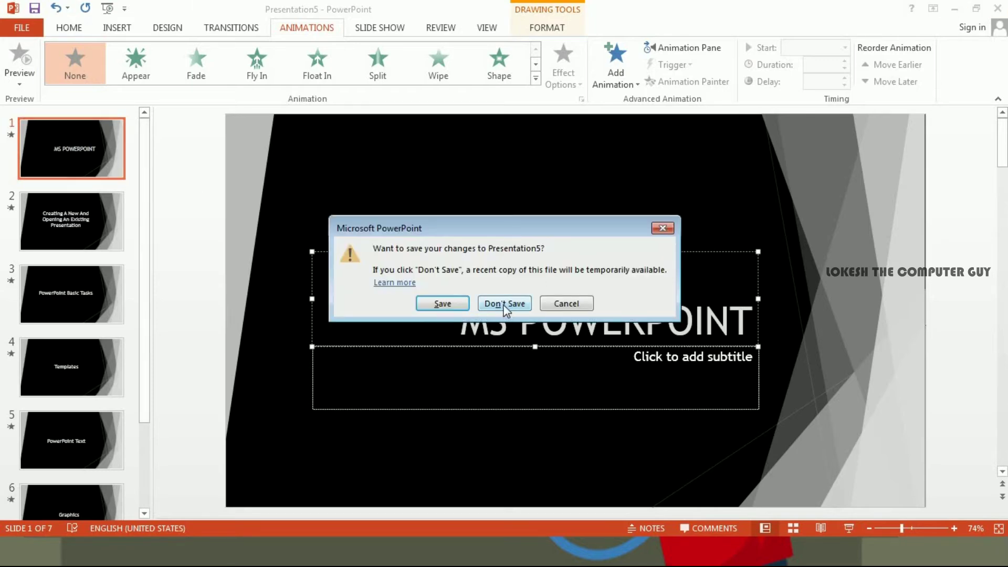
pyautogui.click(506, 306)
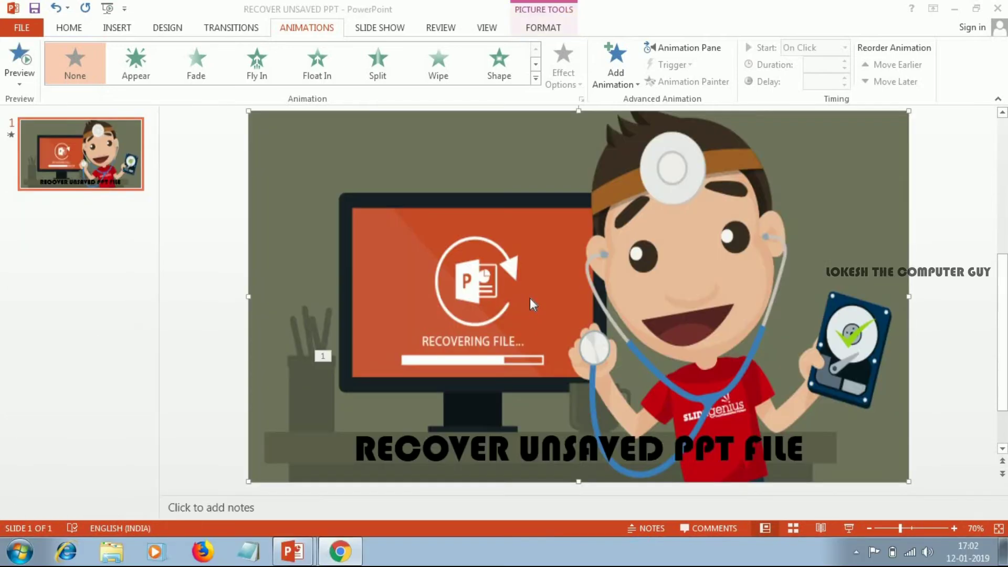
# Step: Run the recovery slide as a slide show, then close all PowerPoint windows without saving
pyautogui.press('F5')
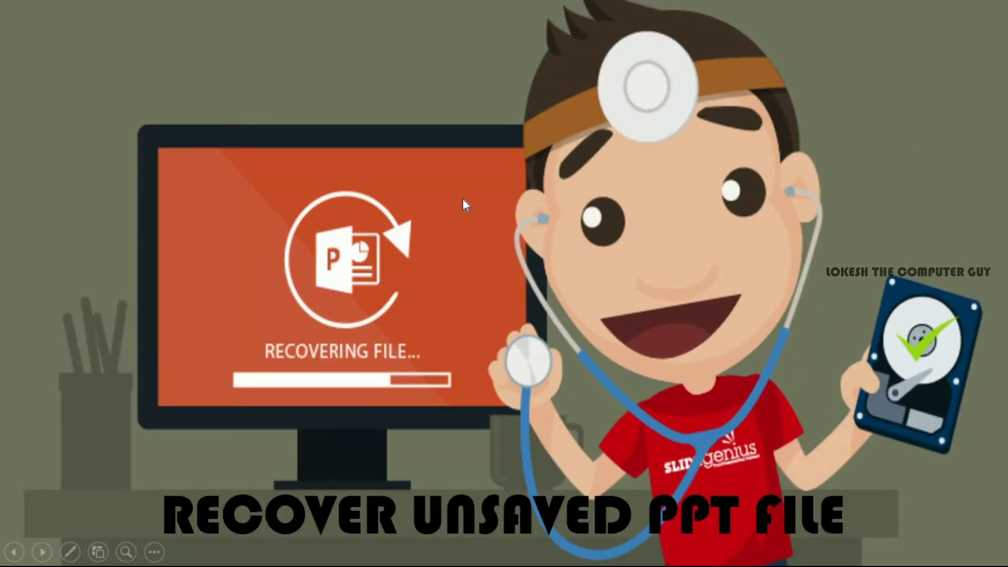
pyautogui.press('super')
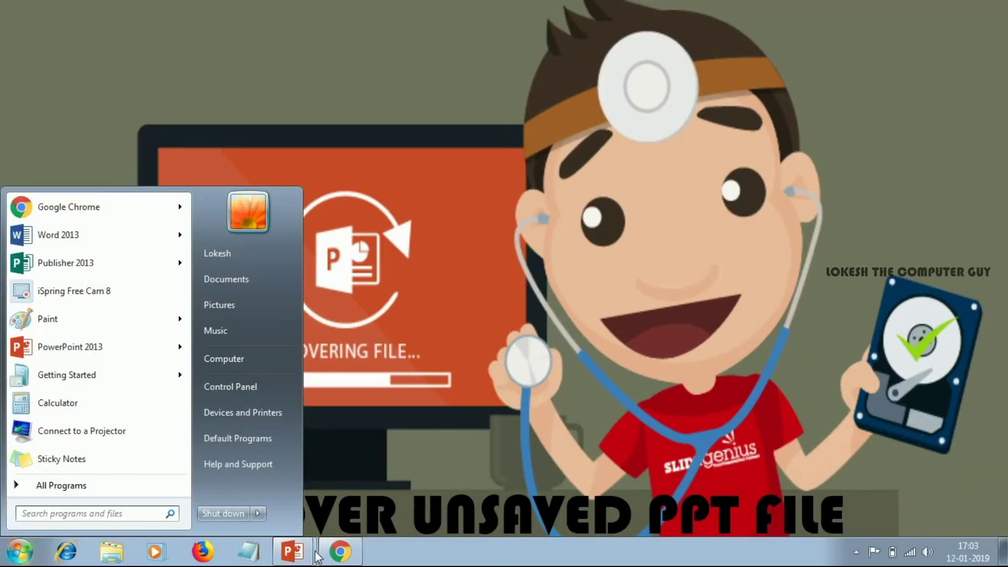
pyautogui.rightClick(301, 555)
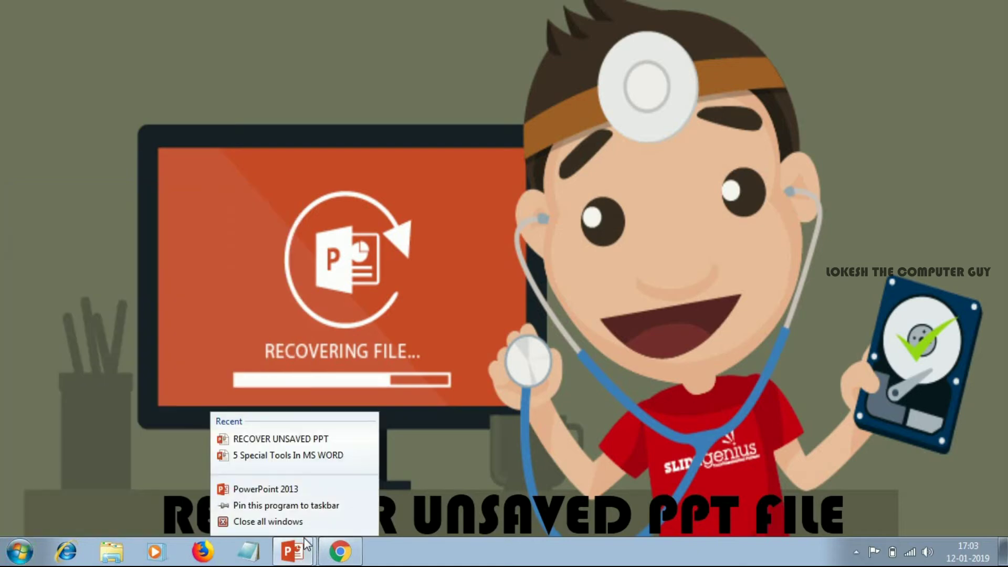
pyautogui.click(307, 520)
pyautogui.click(521, 304)
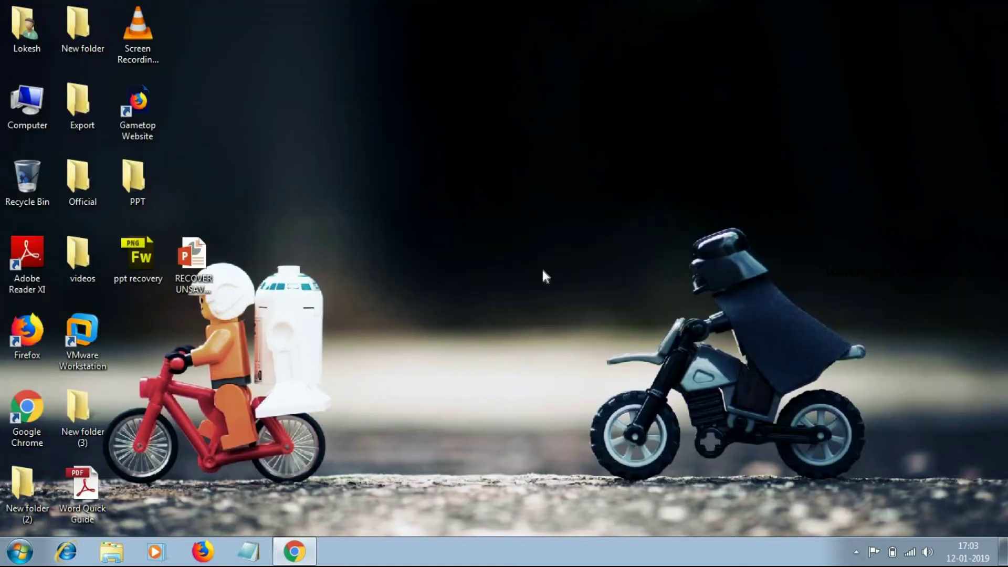
# Step: Create 'New Microsoft PowerPoint Presentation' on the desktop, open it maximized and view its Info page
pyautogui.rightClick(418, 116)
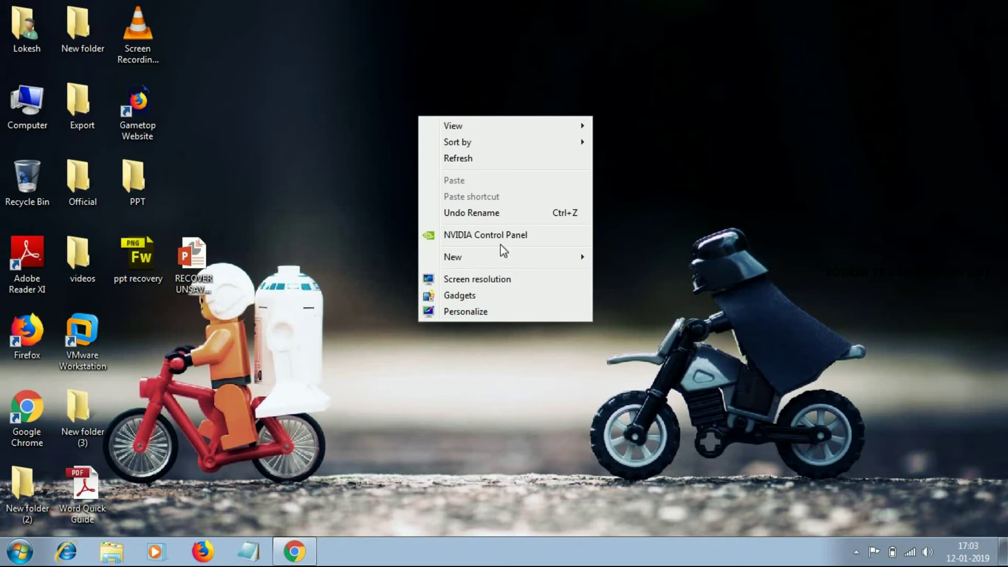
pyautogui.moveTo(504, 257)
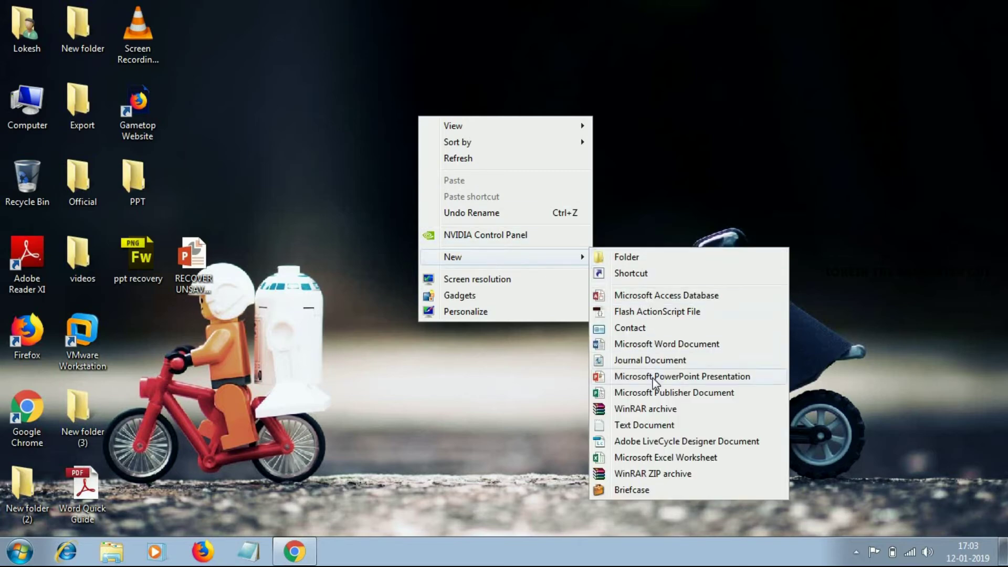
pyautogui.click(653, 377)
pyautogui.press('Return')
pyautogui.doubleClick(420, 111)
pyautogui.click(848, 103)
pyautogui.click(22, 30)
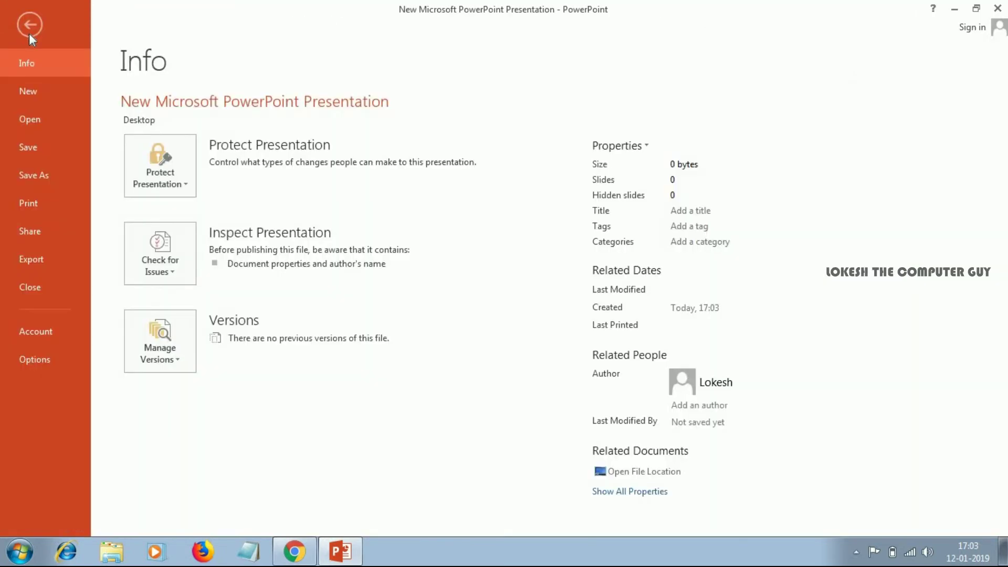
# Step: Use Manage Versions > Recover Unsaved Presentations and select the unsaved MS POWERPOINT file
pyautogui.click(169, 355)
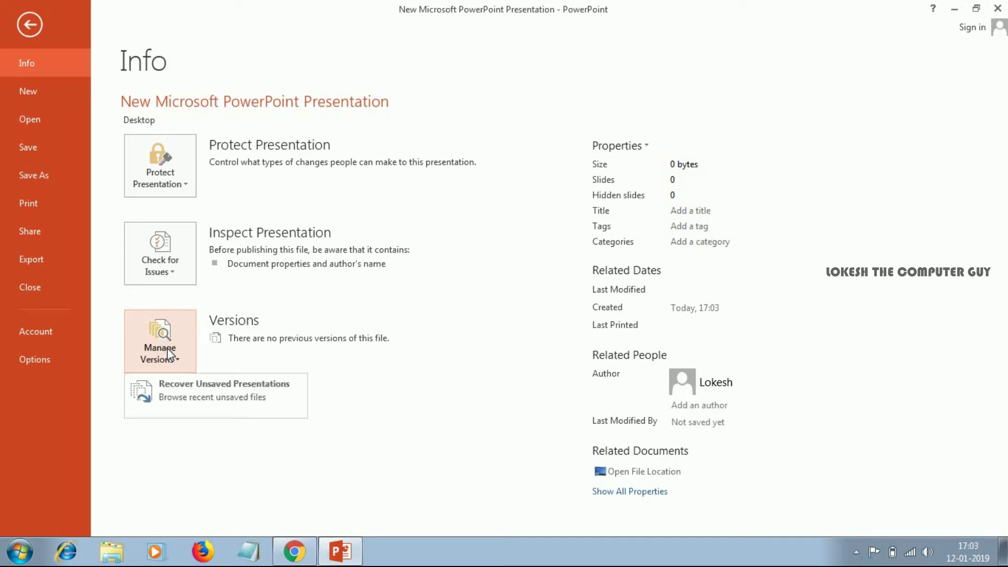
pyautogui.click(200, 391)
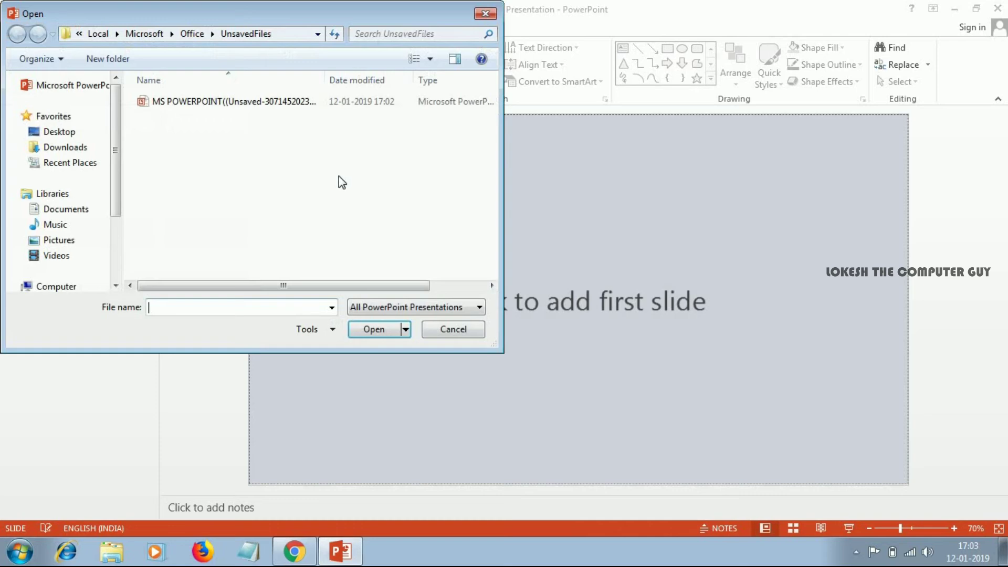
pyautogui.click(257, 105)
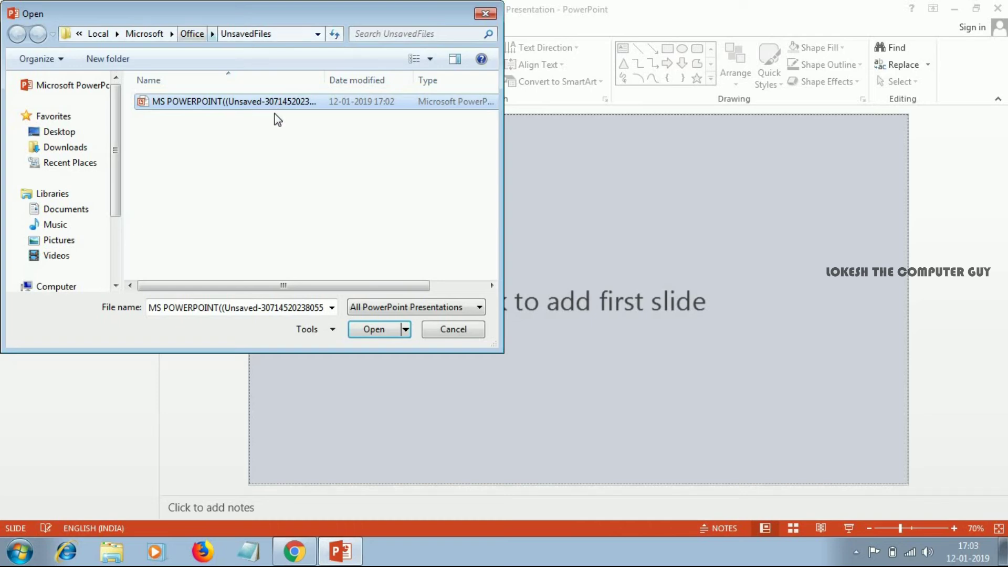
# Step: Open the selected MS POWERPOINT unsaved file for recovery
pyautogui.click(367, 333)
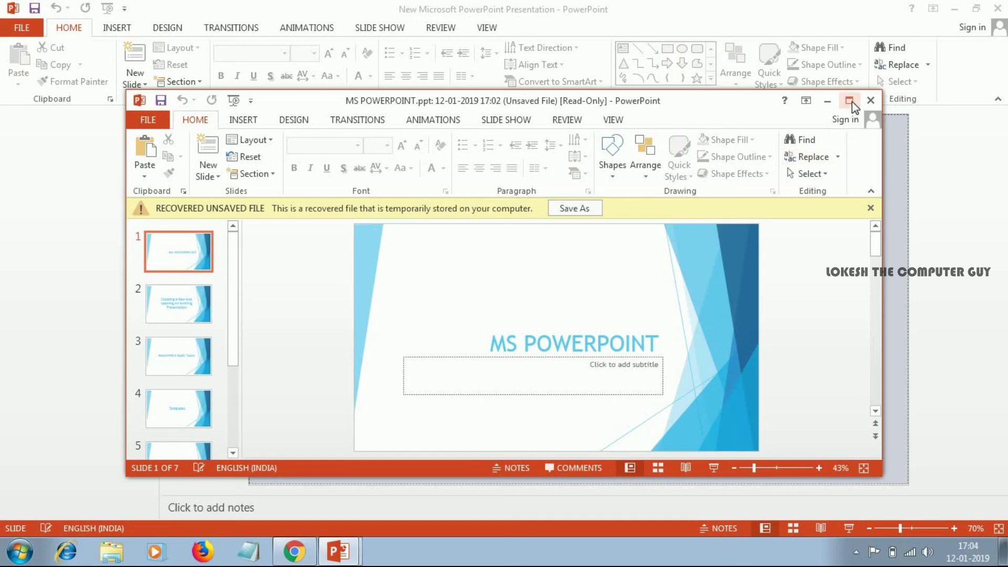
# Step: Maximize the recovered presentation's window and scroll through its slides
pyautogui.click(849, 100)
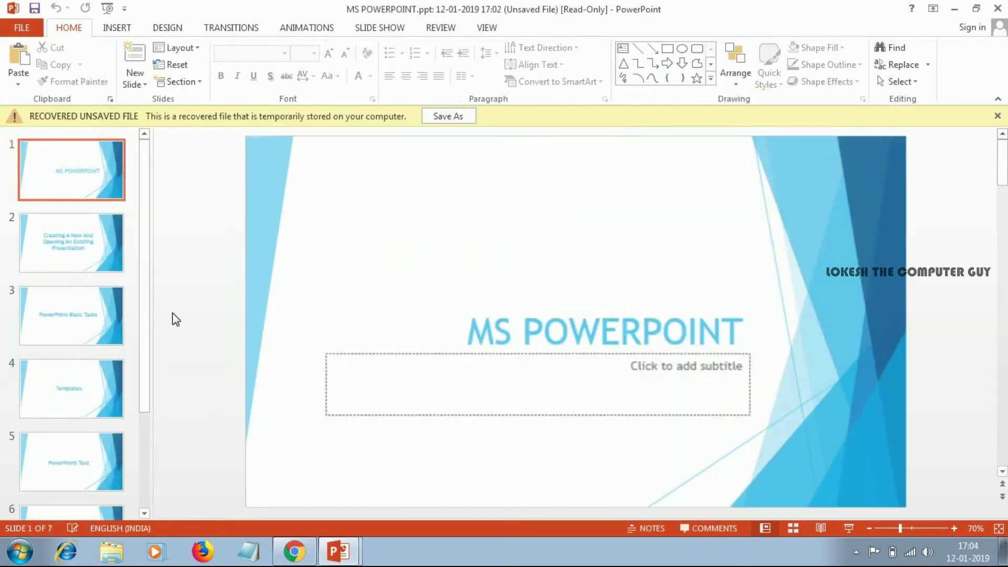
pyautogui.scroll(-1, 108, 278)
pyautogui.scroll(1, 94, 252)
pyautogui.scroll(-2, 84, 247)
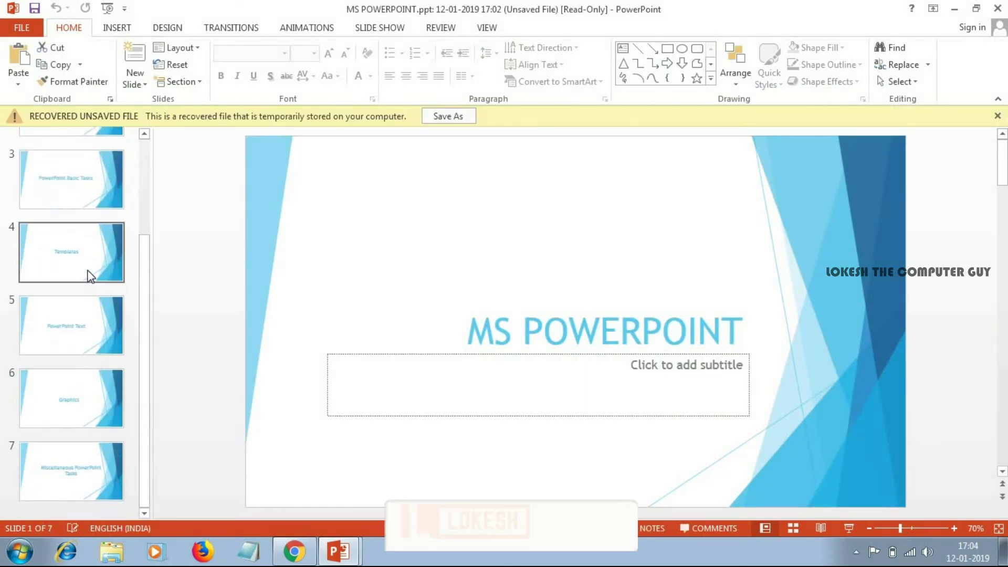
pyautogui.scroll(2, 90, 272)
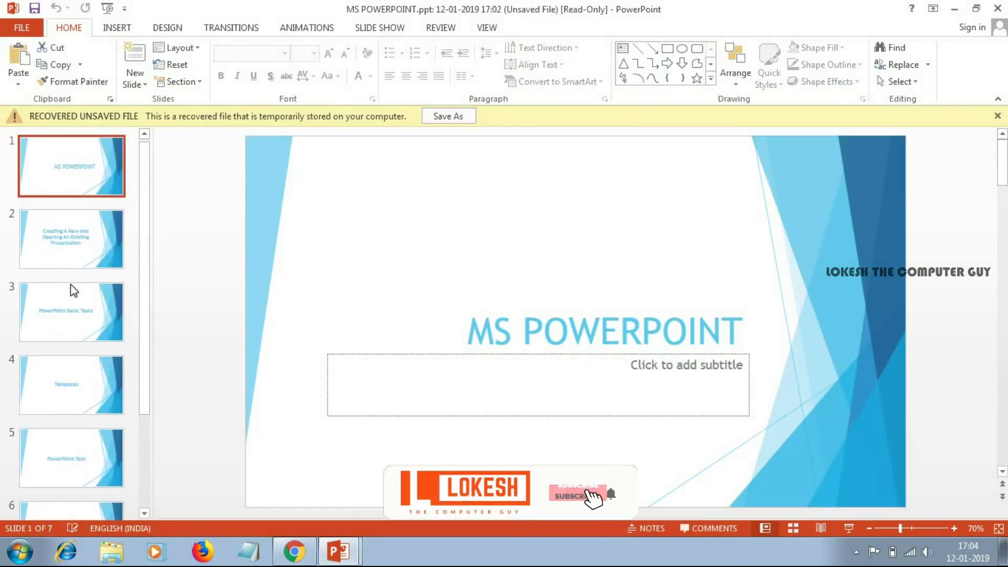
pyautogui.scroll(1, 84, 270)
pyautogui.scroll(-2, 84, 242)
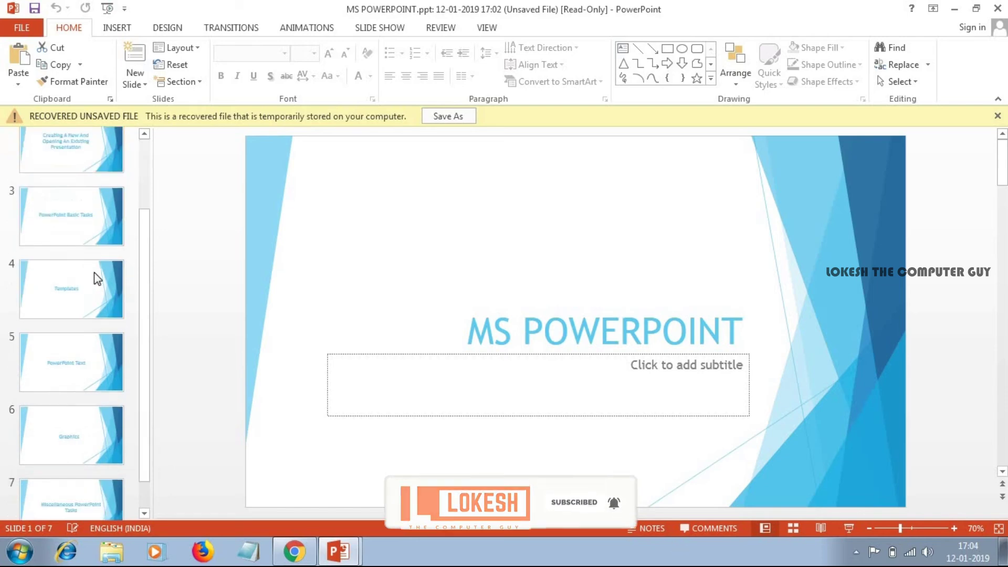
pyautogui.scroll(2, 97, 231)
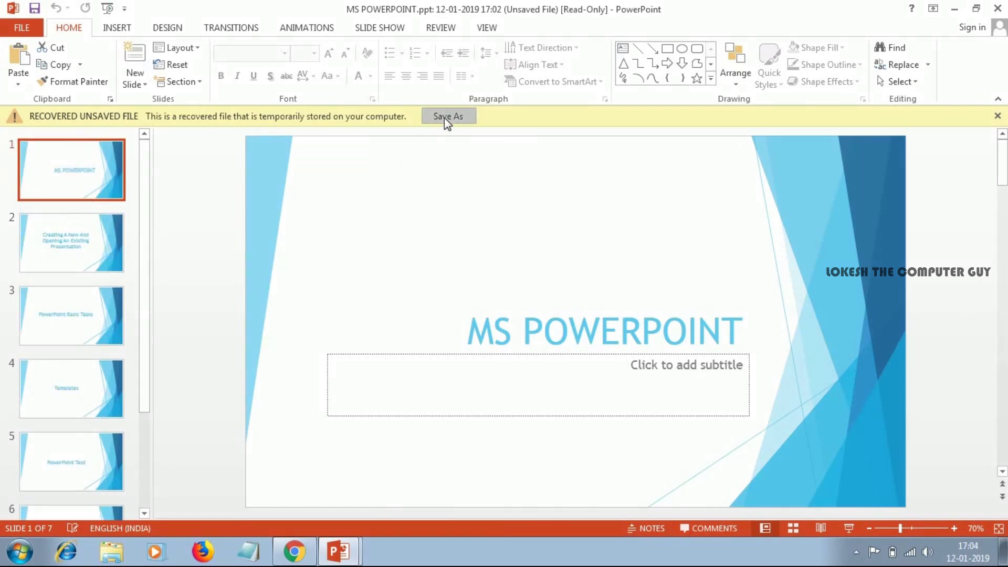
# Step: Save the recovered presentation to the Desktop as MS POWERPOINT and view its Info page
pyautogui.click(447, 116)
pyautogui.click(59, 131)
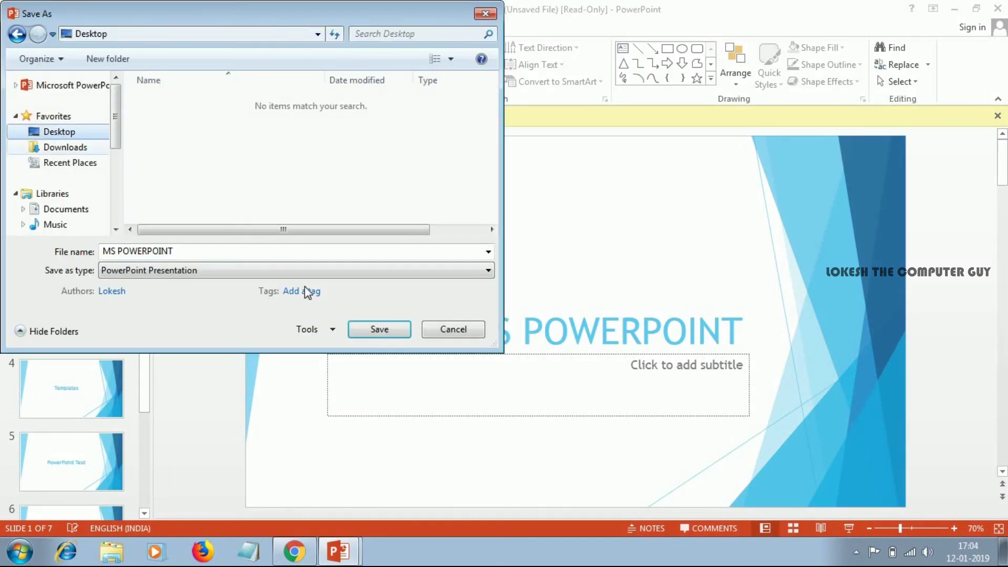
pyautogui.click(370, 329)
pyautogui.scroll(-2, 78, 268)
pyautogui.scroll(2, 94, 262)
pyautogui.click(87, 244)
pyautogui.scroll(-2, 84, 347)
pyautogui.scroll(2, 90, 262)
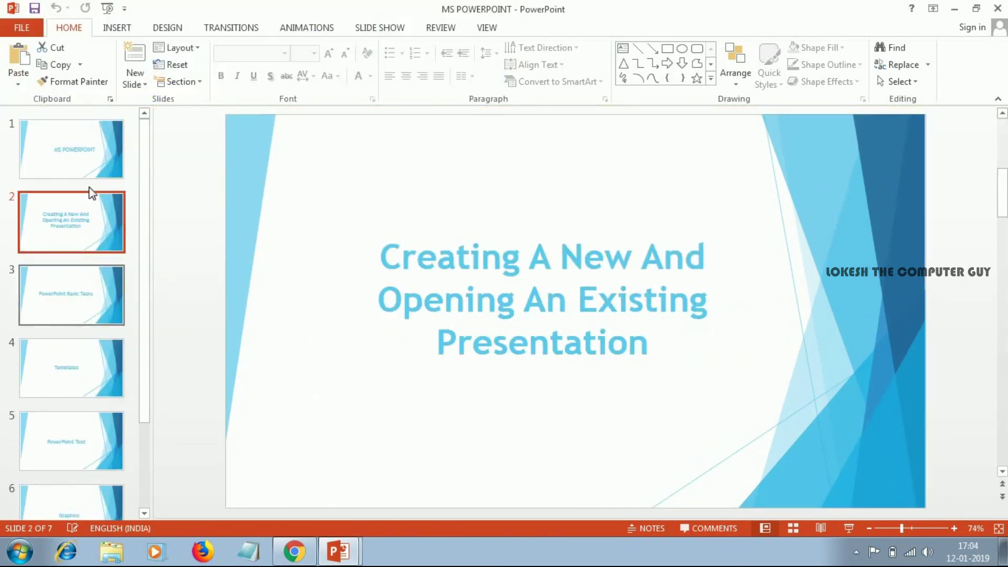
pyautogui.click(68, 136)
pyautogui.click(22, 27)
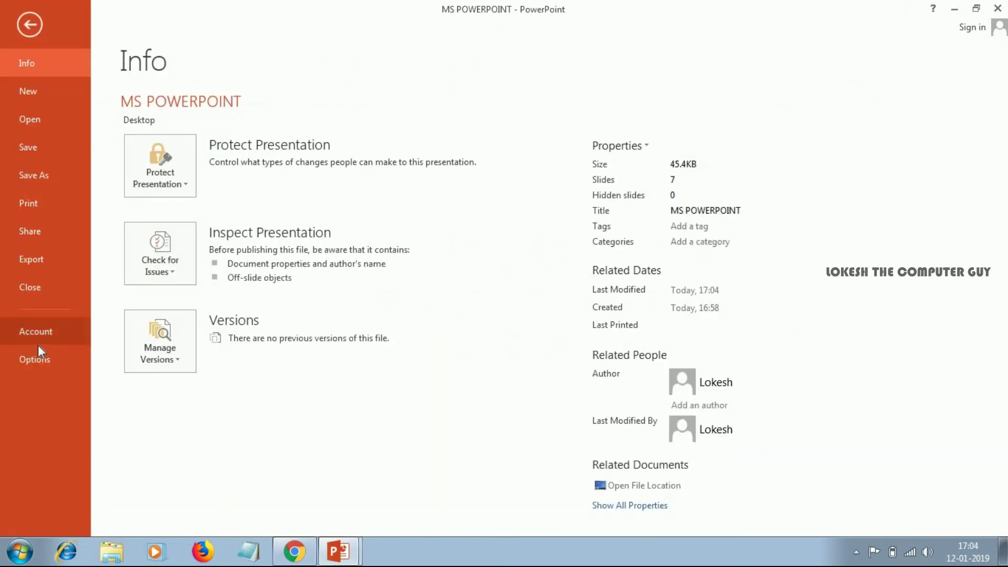
# Step: Check in the Save options that AutoRecover runs every 1 minute
pyautogui.click(34, 359)
pyautogui.click(223, 94)
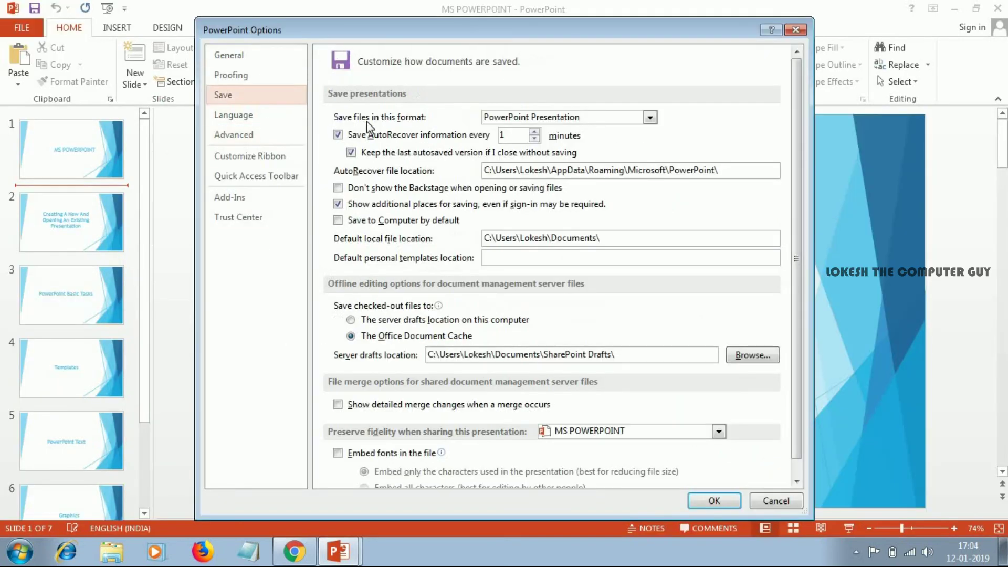
pyautogui.click(514, 135)
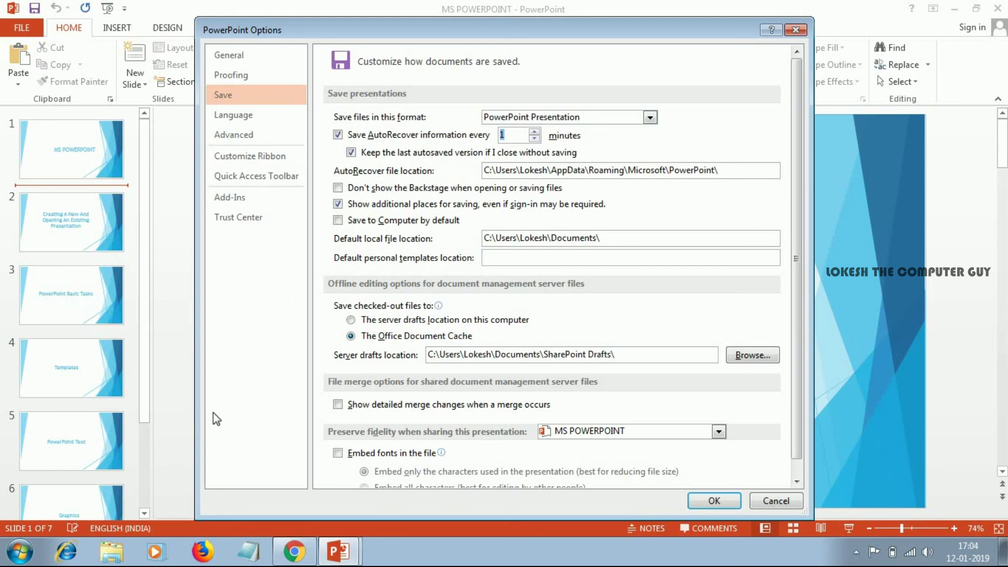
pyautogui.click(795, 30)
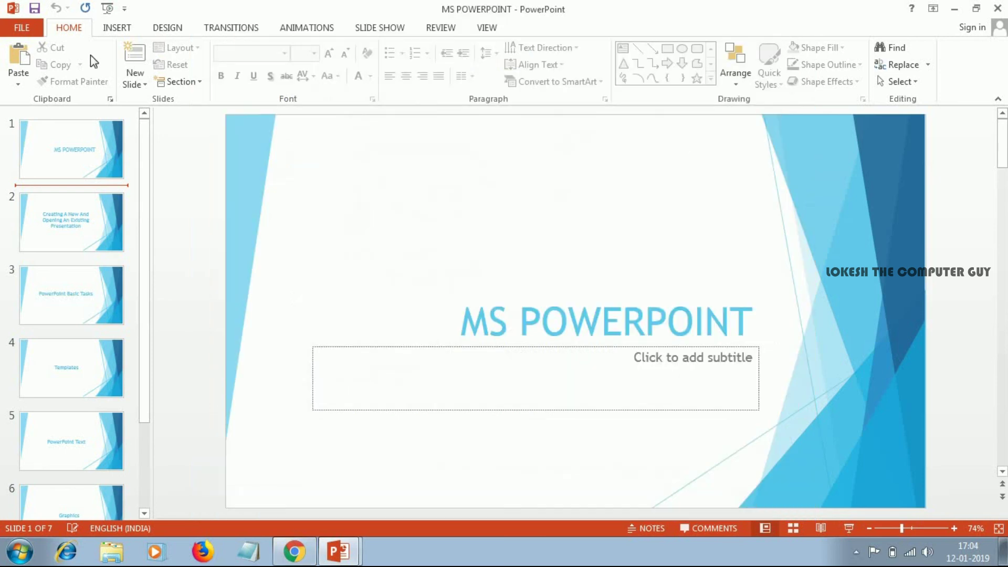
# Step: Browse the unsaved presentations folder again via Manage Versions, then close it
pyautogui.click(31, 32)
pyautogui.click(160, 341)
pyautogui.click(239, 220)
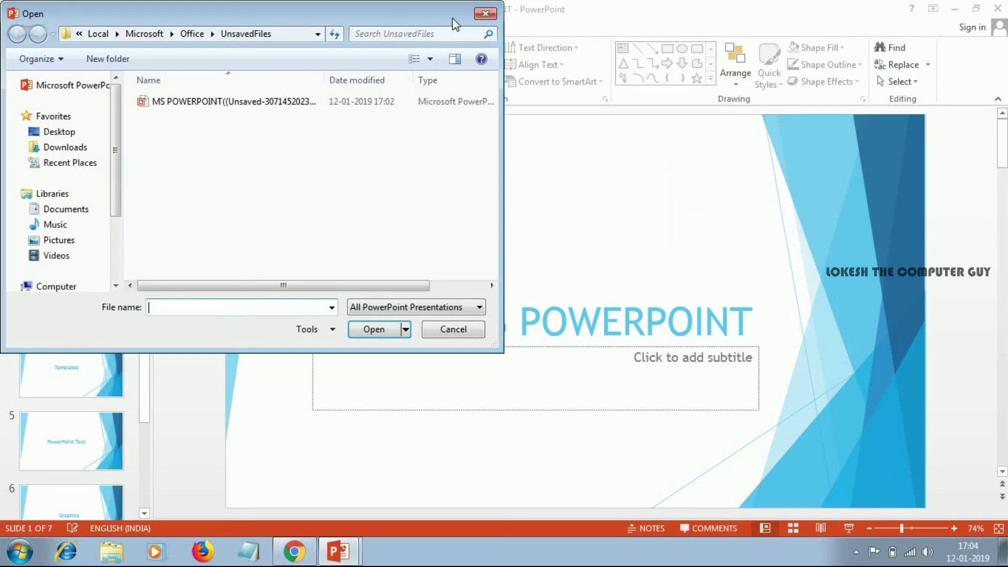
pyautogui.click(487, 15)
# Step: Select and copy the AutoRecover file location path from the Save options
pyautogui.click(16, 30)
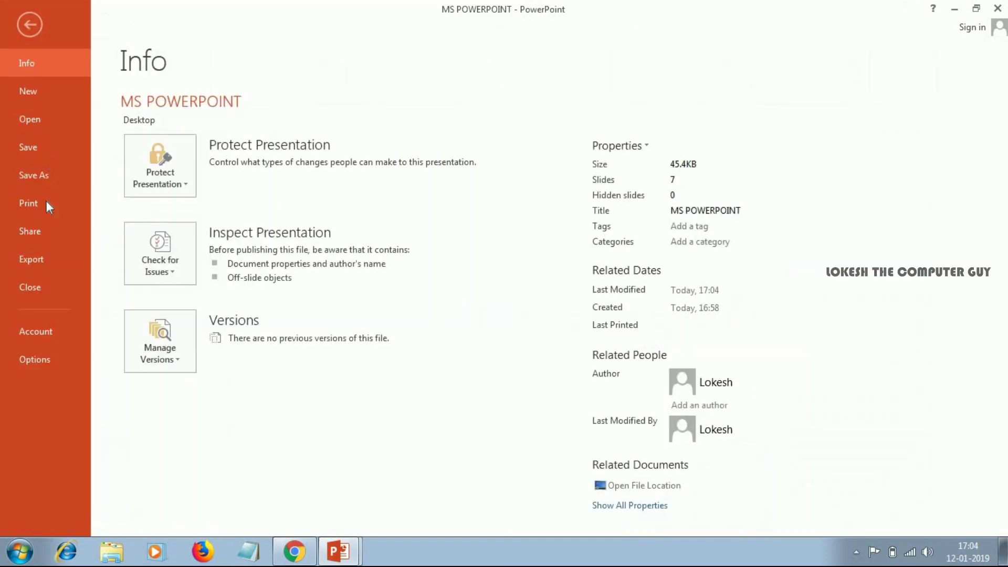
pyautogui.click(28, 351)
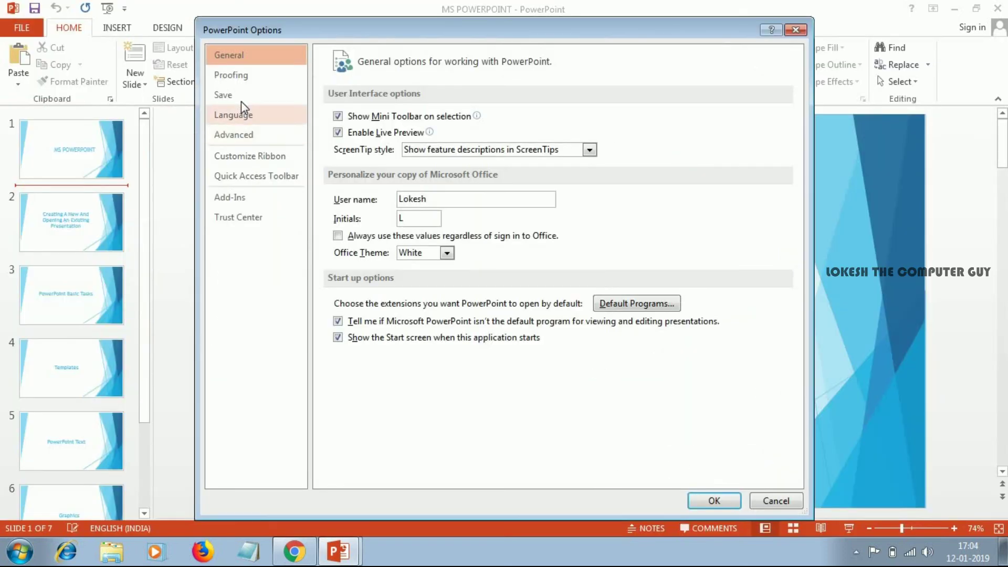
pyautogui.click(231, 95)
pyautogui.moveTo(733, 174); pyautogui.dragTo(495, 178)
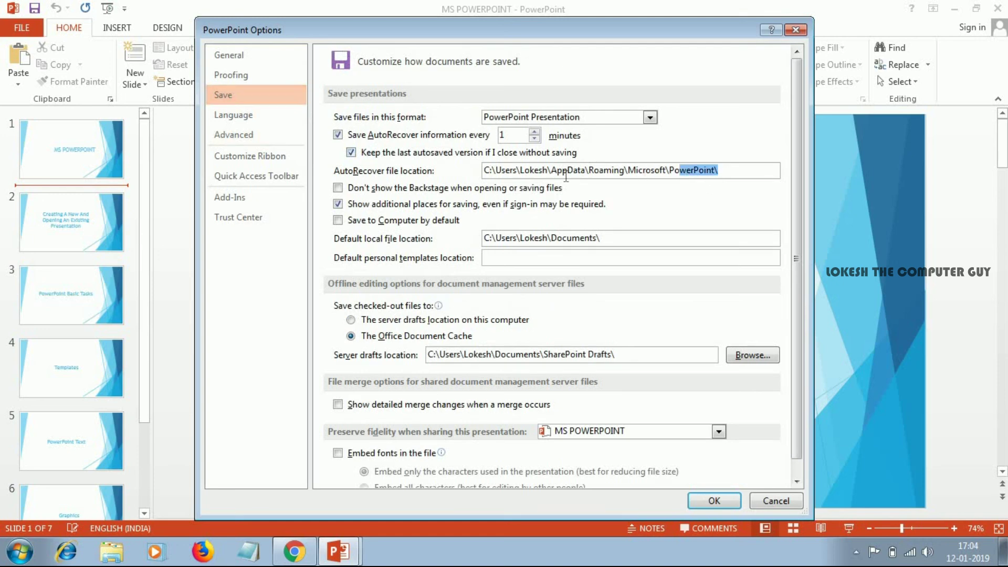
pyautogui.rightClick(502, 168)
# Step: Copy the AutoRecover file location into a new Explorer window and open the RECOVER folder inside it
pyautogui.click(536, 195)
pyautogui.press('super+e')
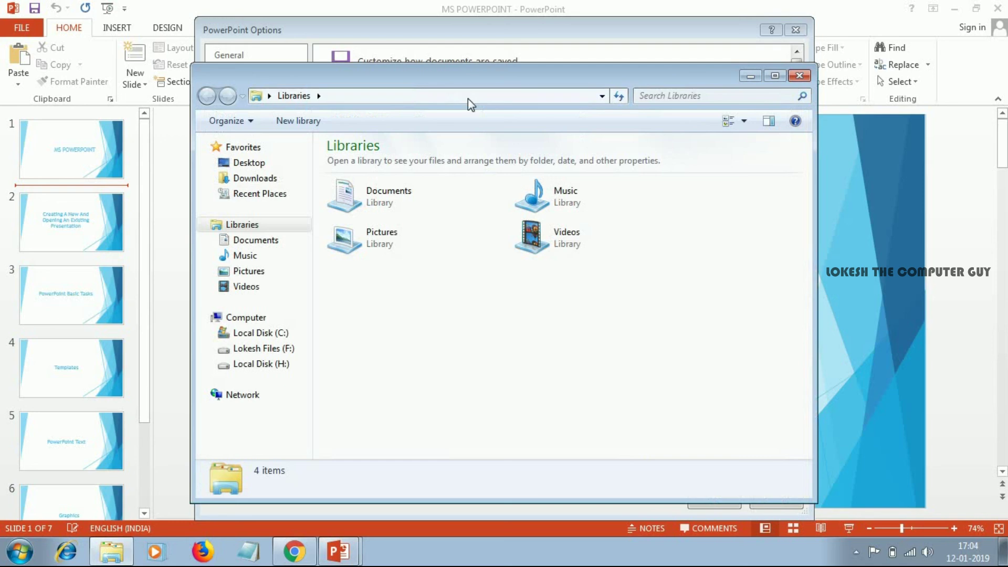
pyautogui.click(456, 98)
pyautogui.hotkey('ctrl', 'v')
pyautogui.press('Return')
pyautogui.click(415, 169)
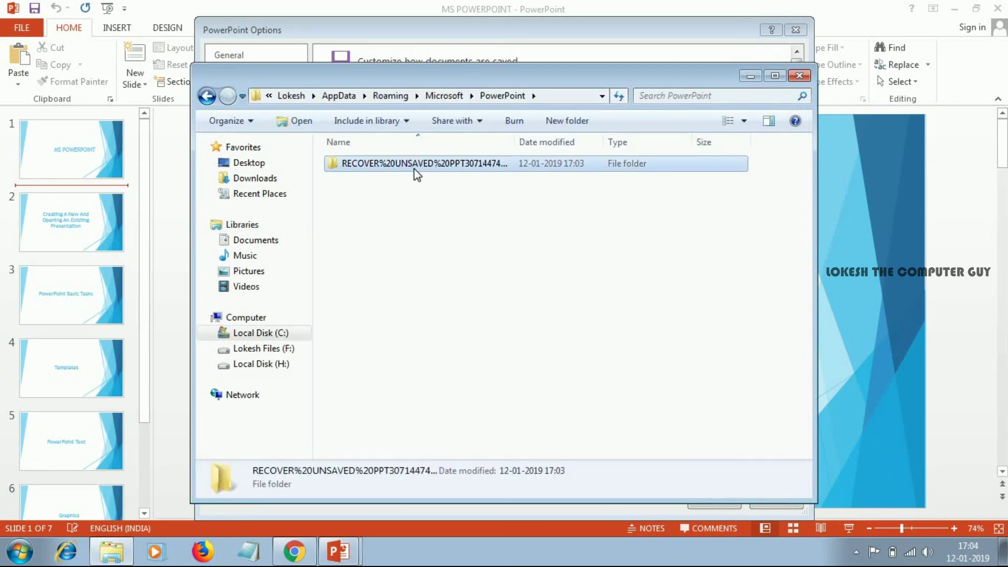
pyautogui.doubleClick(415, 169)
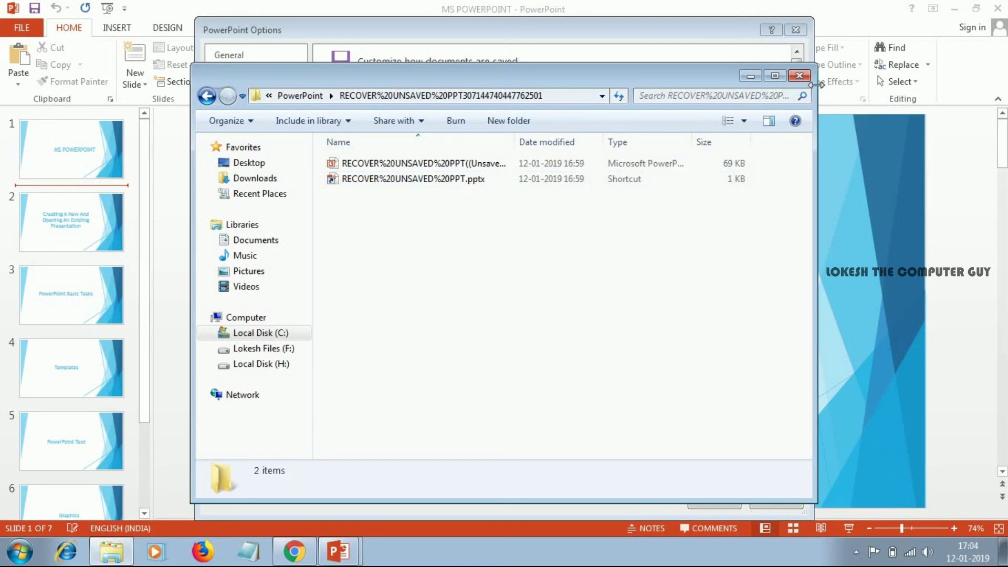
# Step: Close Explorer, the PowerPoint Options and the MS POWERPOINT presentation window
pyautogui.click(799, 76)
pyautogui.click(796, 30)
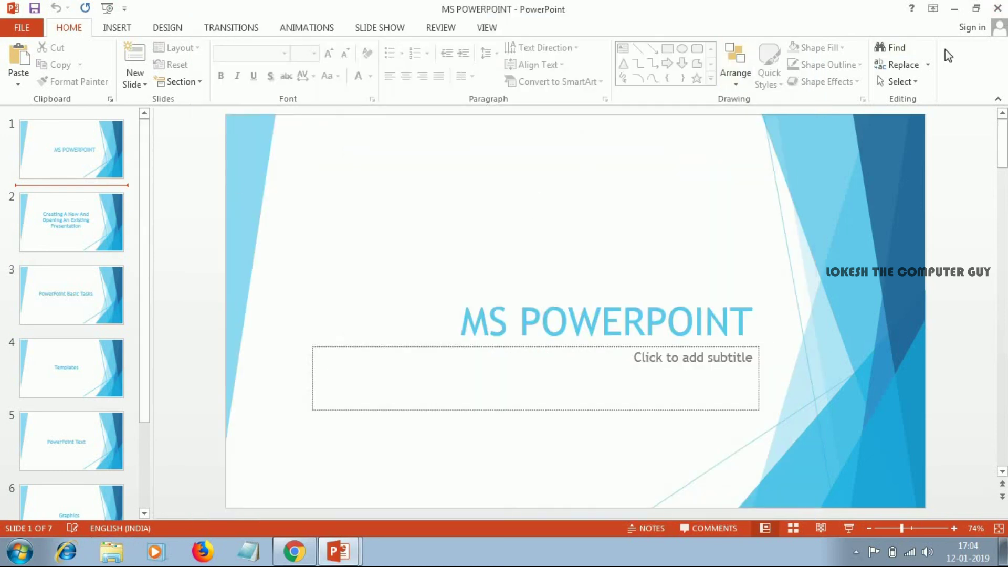
pyautogui.click(997, 8)
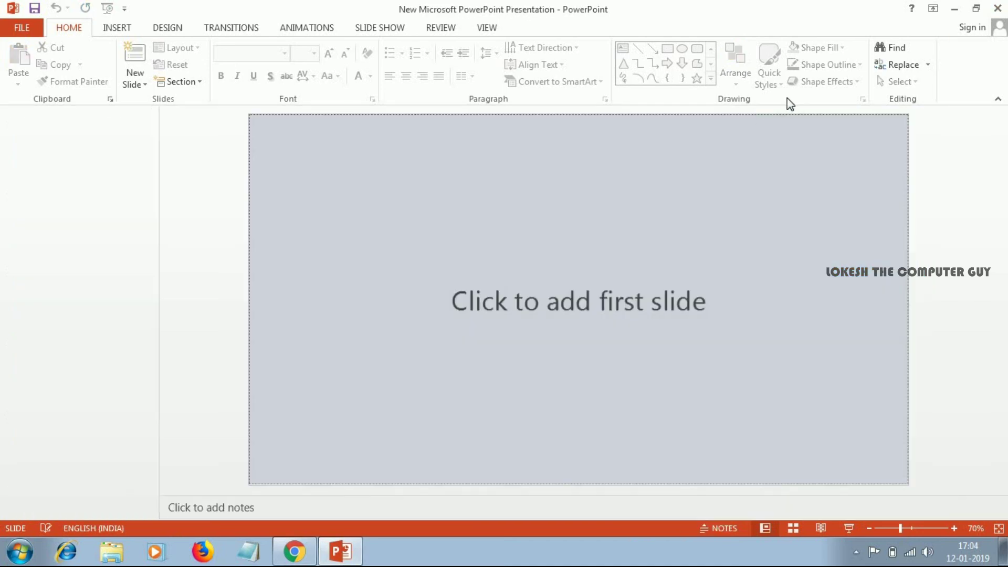